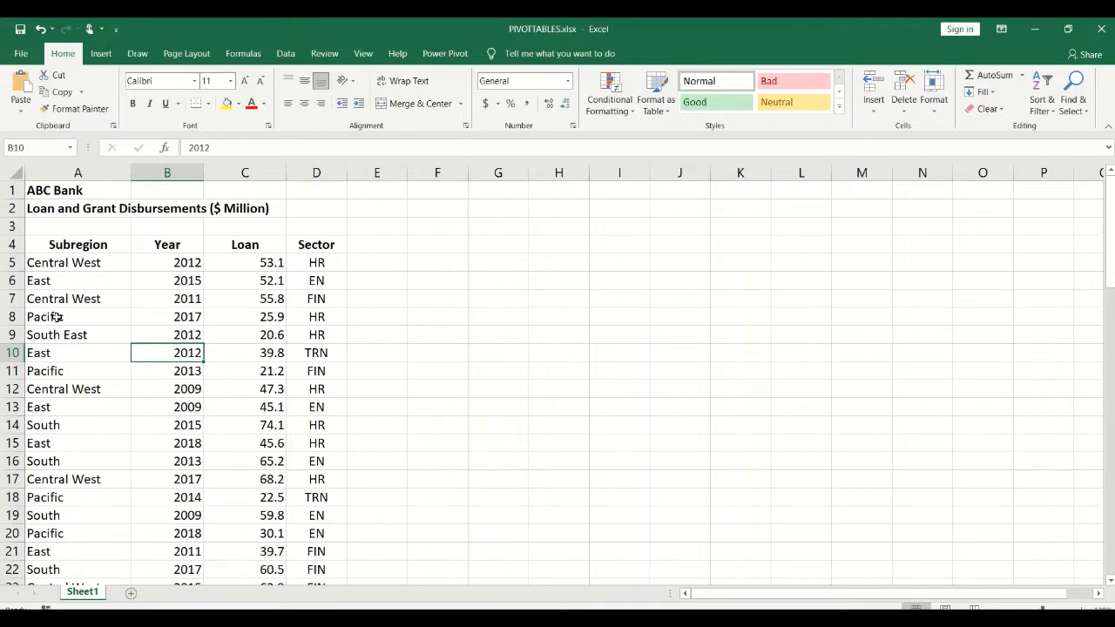
- Examine the Subregion, Year, Loan and Sector columns of the loan disbursement data down to the last row
left_click_drag(68, 280, 45, 461)
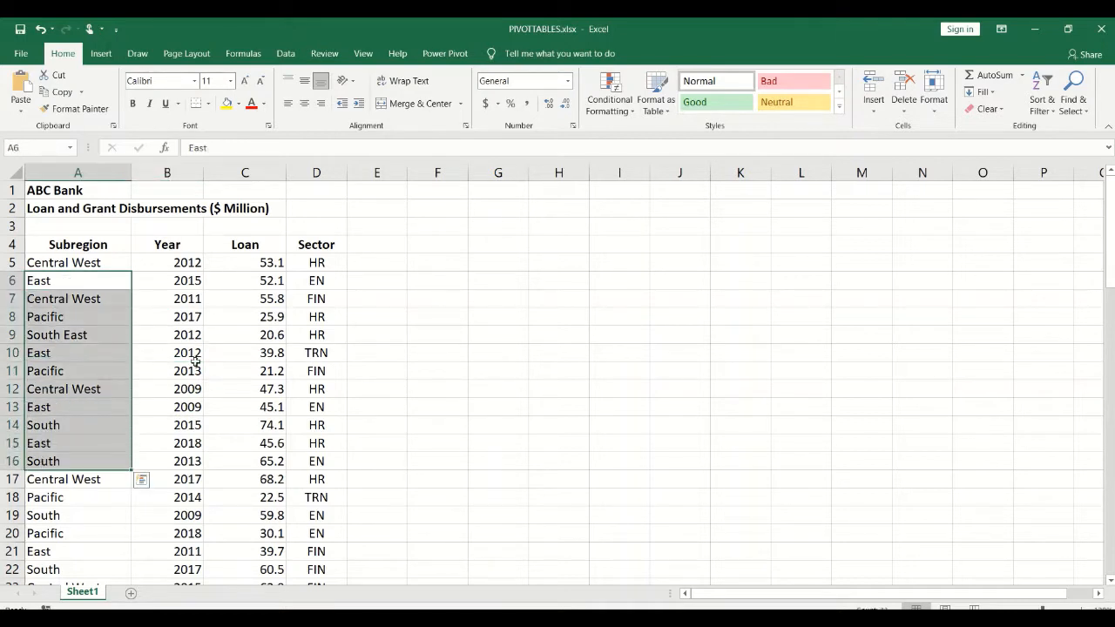
left_click_drag(161, 287, 164, 427)
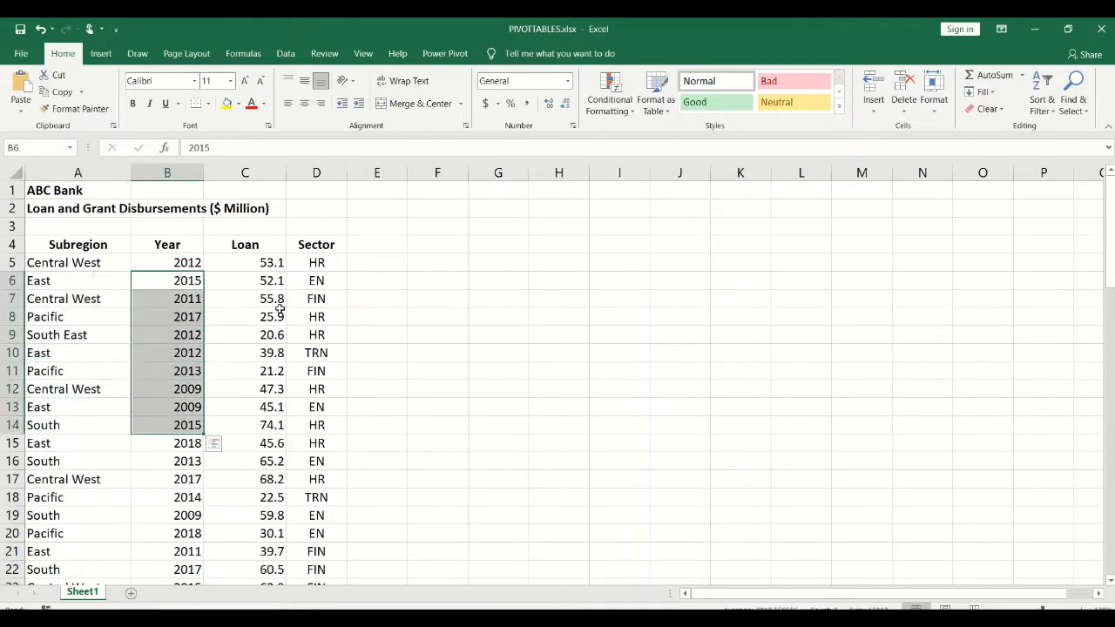
left_click(264, 283)
left_click_drag(265, 283, 251, 438)
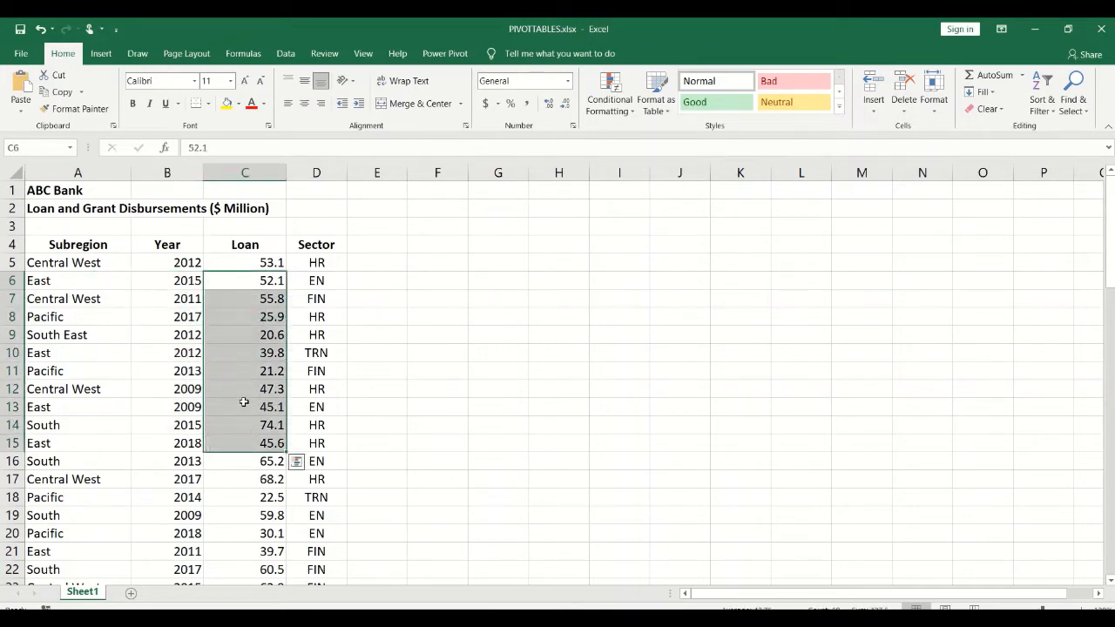
left_click_drag(316, 280, 317, 475)
left_click(331, 423)
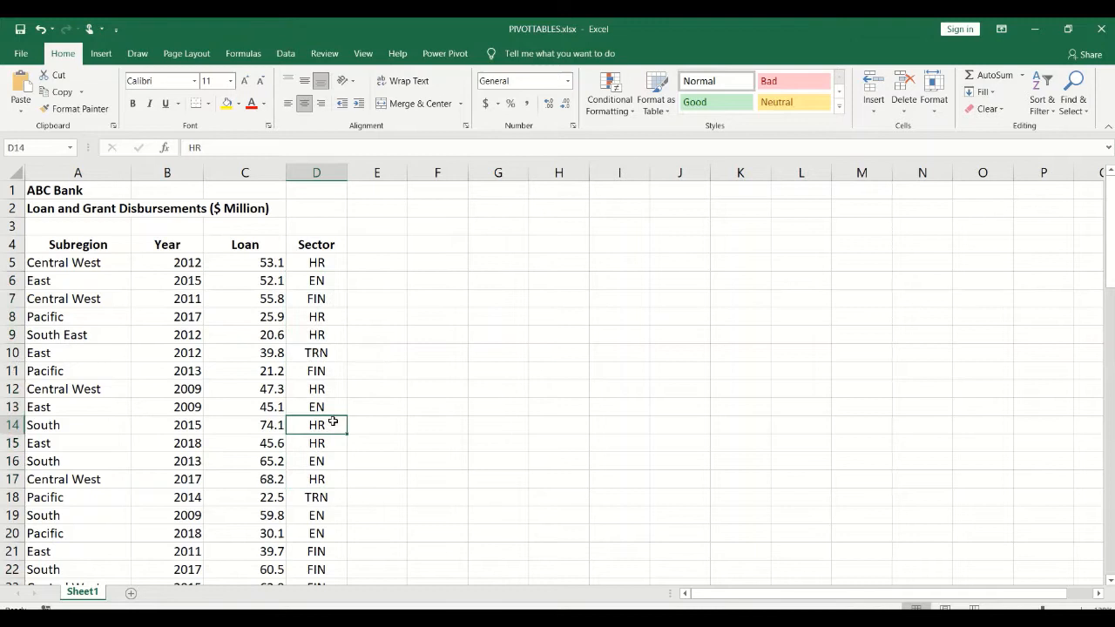
left_click(158, 375)
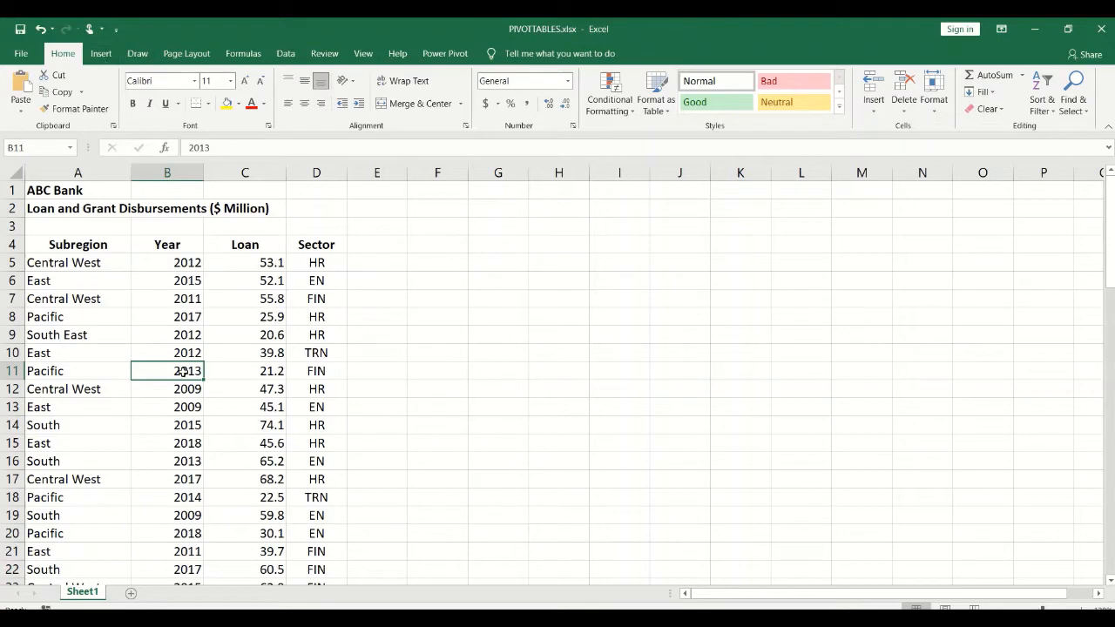
left_click(152, 423)
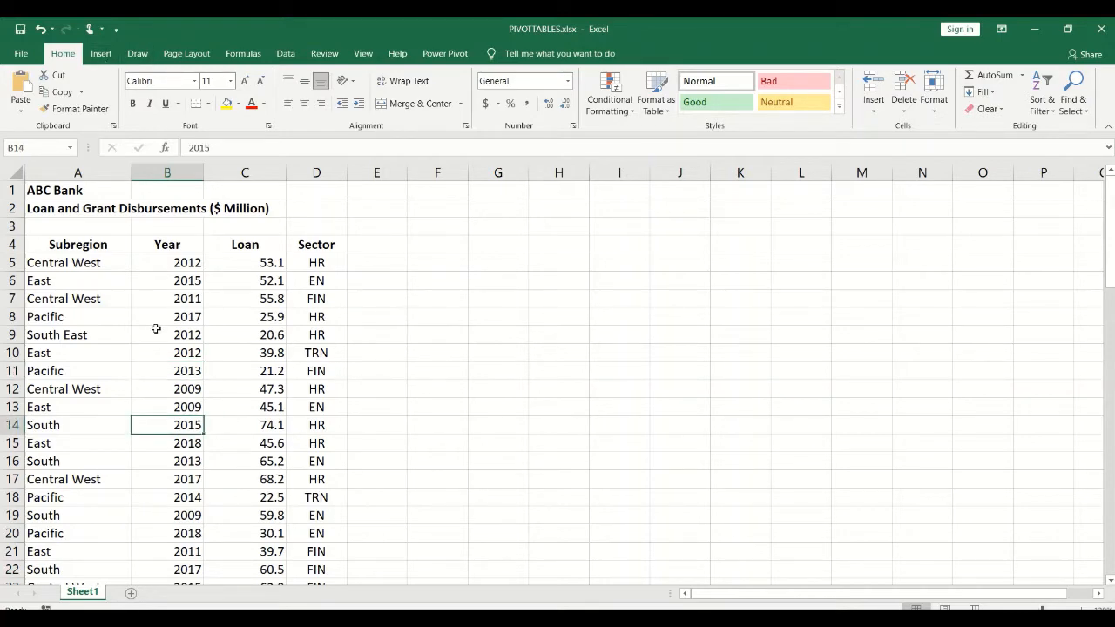
scroll(226, 383, "down", 8)
scroll(227, 389, "up", 8)
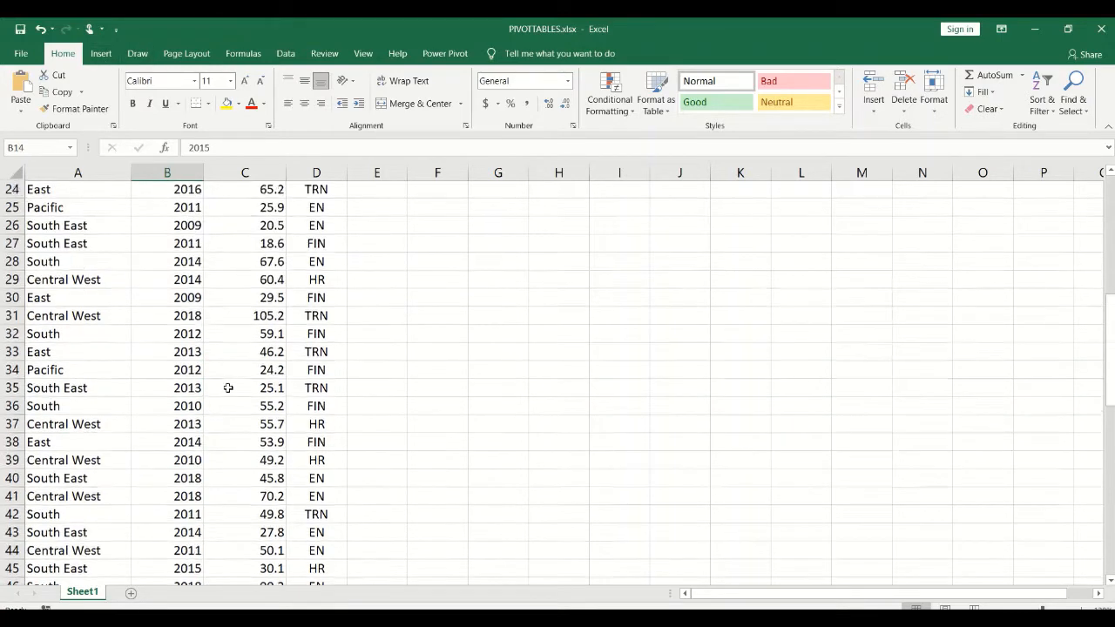
scroll(231, 400, "down", 20)
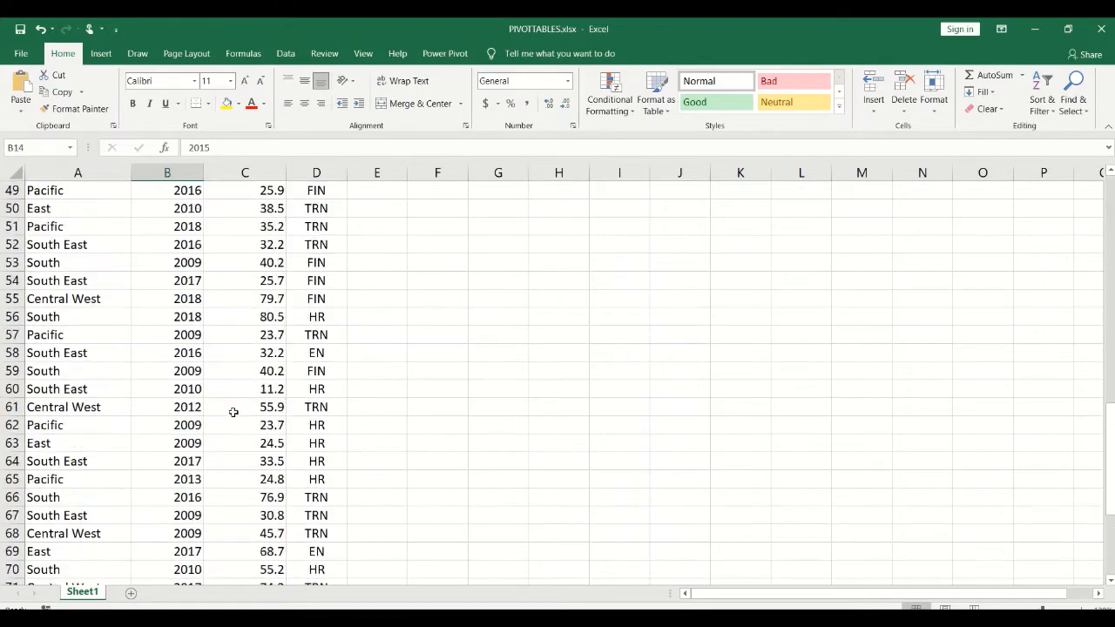
scroll(231, 413, "up", 7)
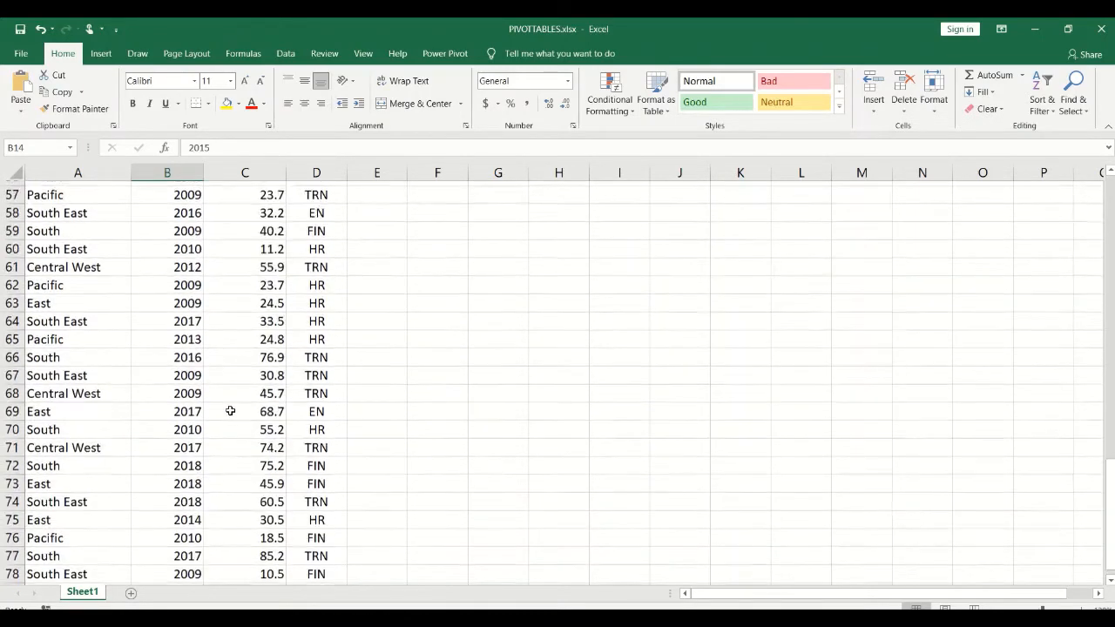
scroll(230, 410, "up", 16)
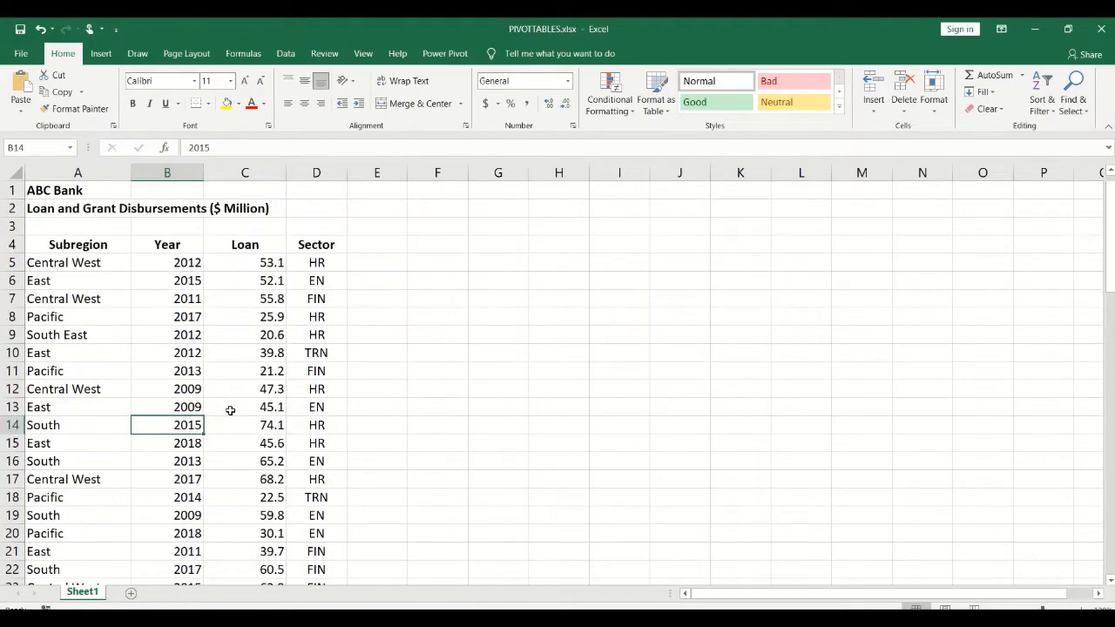
- Create a PivotTable from the data range A4:D78 of Sheet1 on a new worksheet
left_click(172, 374)
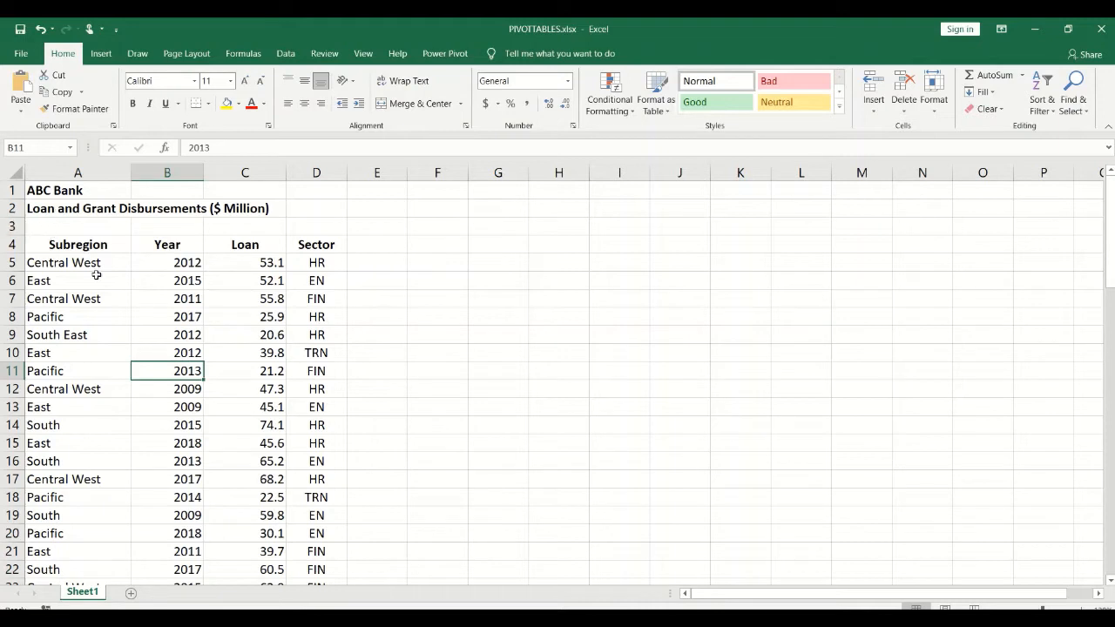
left_click(116, 297)
left_click(197, 401)
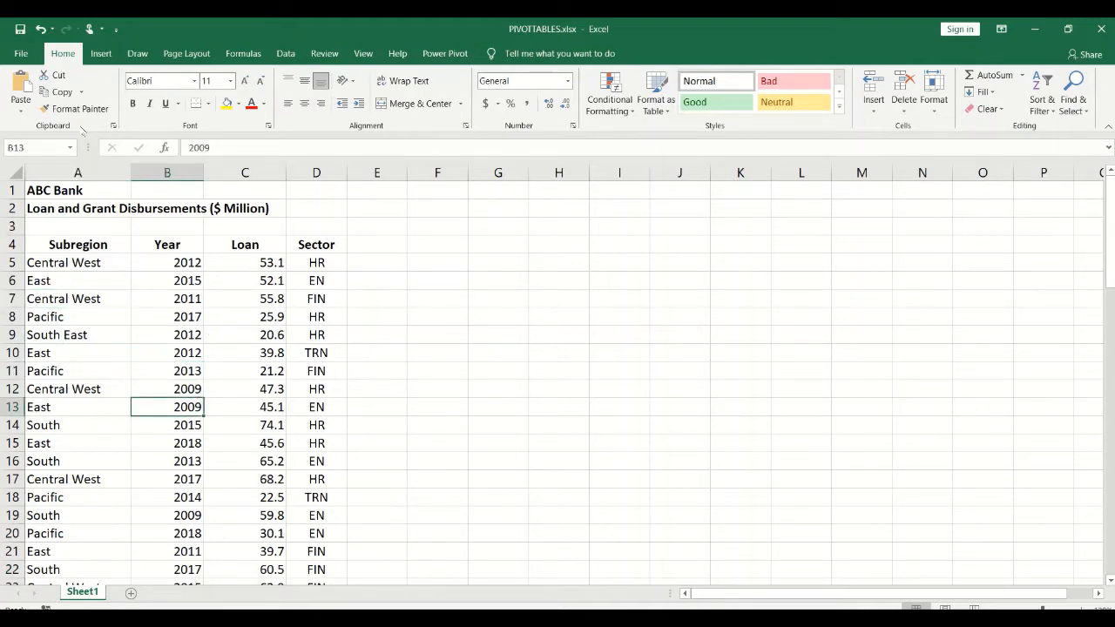
left_click(102, 55)
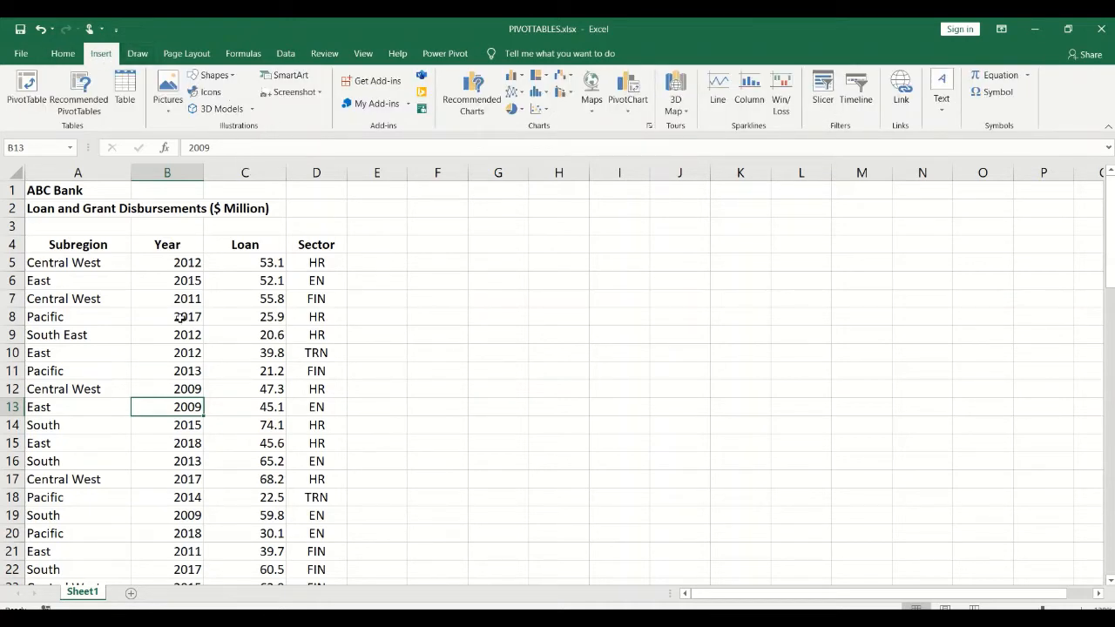
left_click(23, 98)
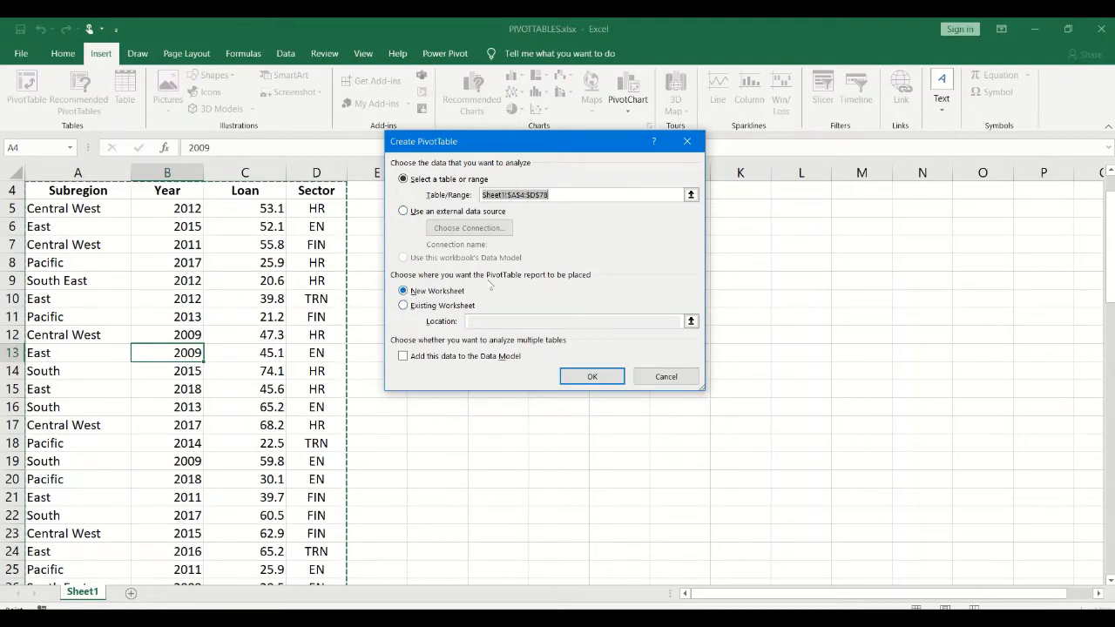
left_click(580, 377)
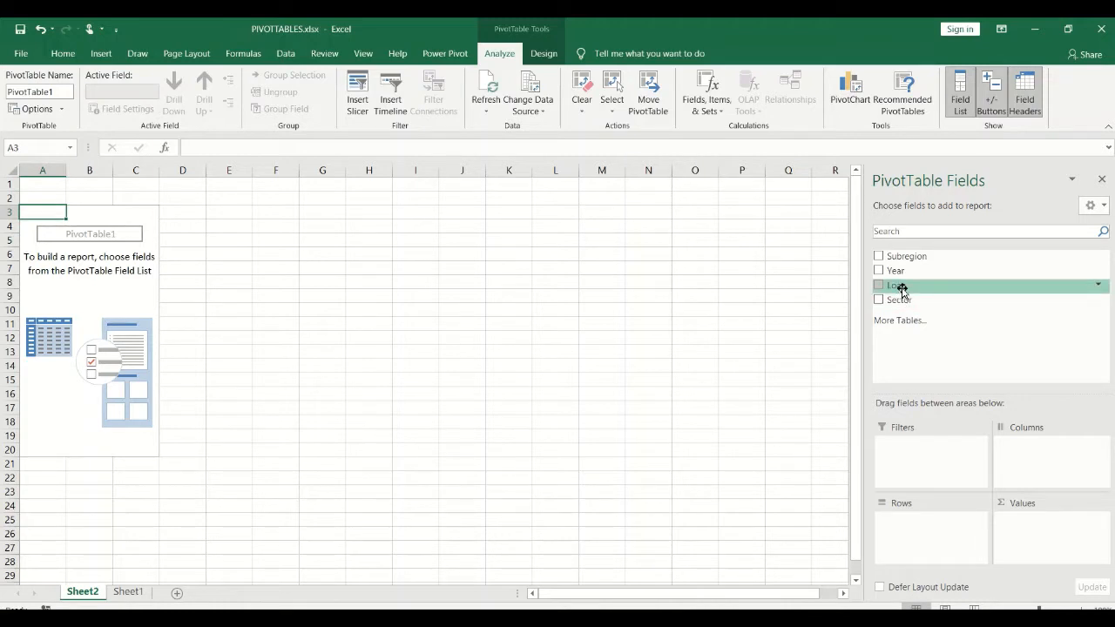
- Lay out the PivotTable with the sum of Loan as values, Year as rows and Subregion as columns
left_click_drag(901, 290, 999, 542)
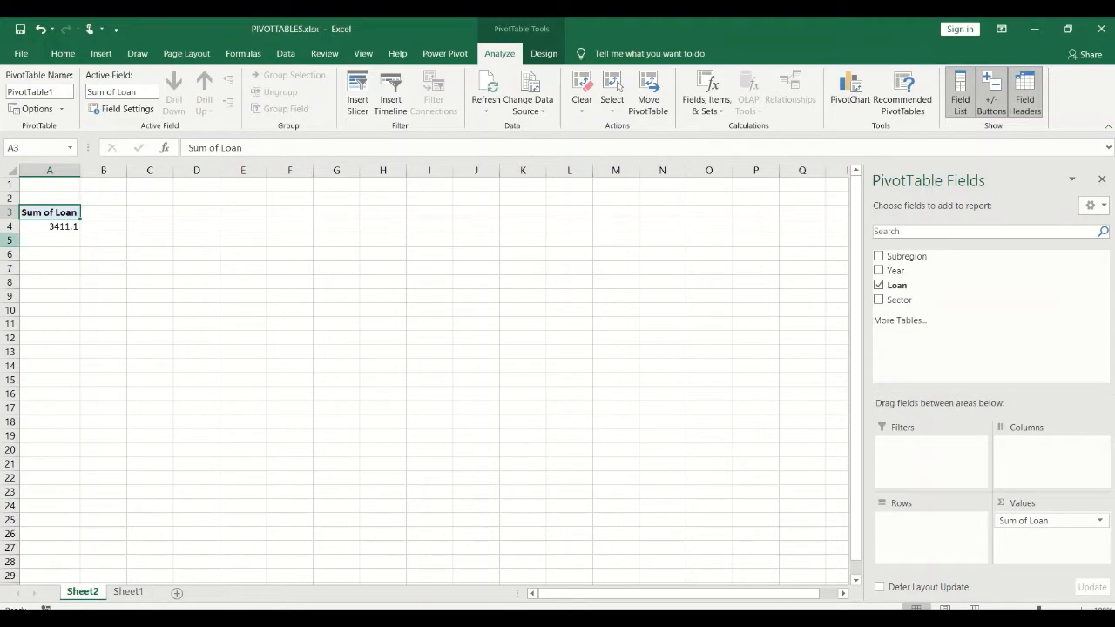
mouse_move(35, 225)
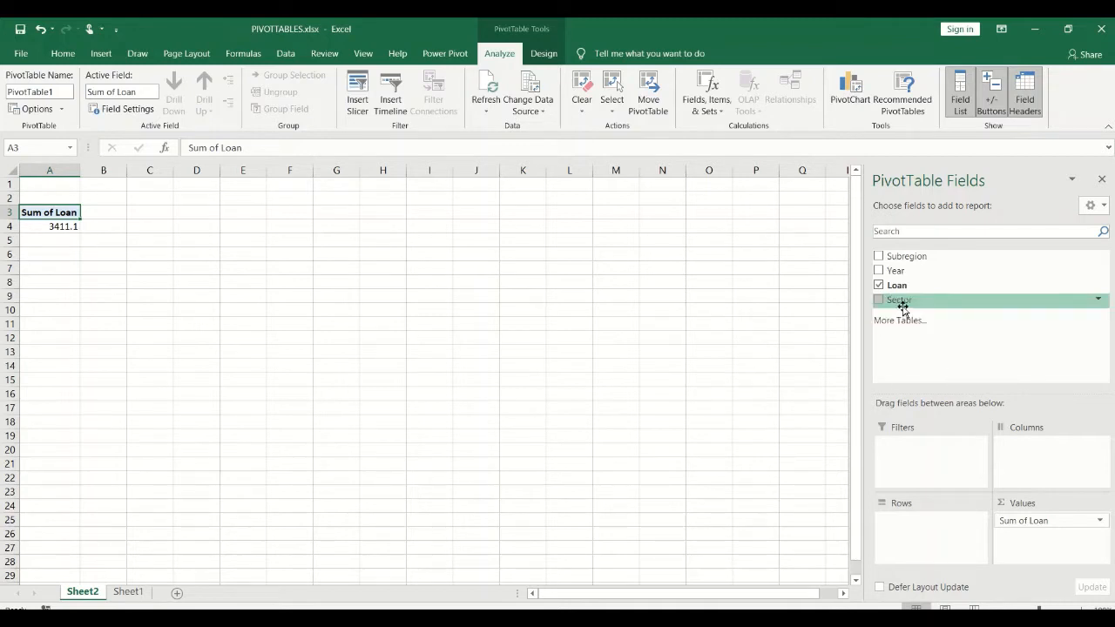
left_click_drag(893, 271, 908, 538)
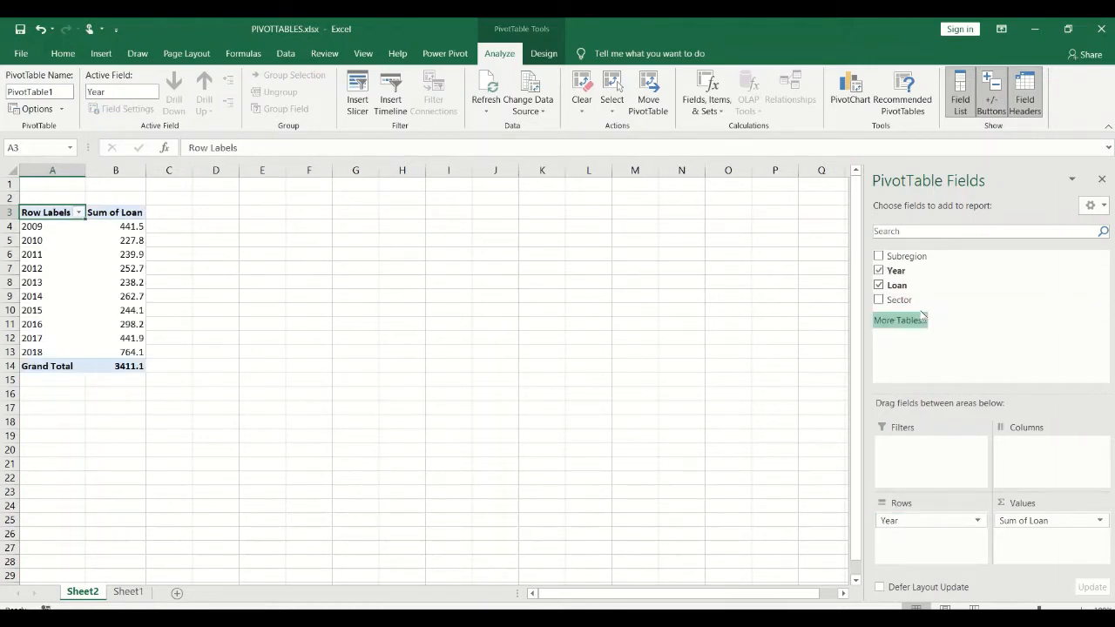
left_click_drag(907, 264, 1036, 474)
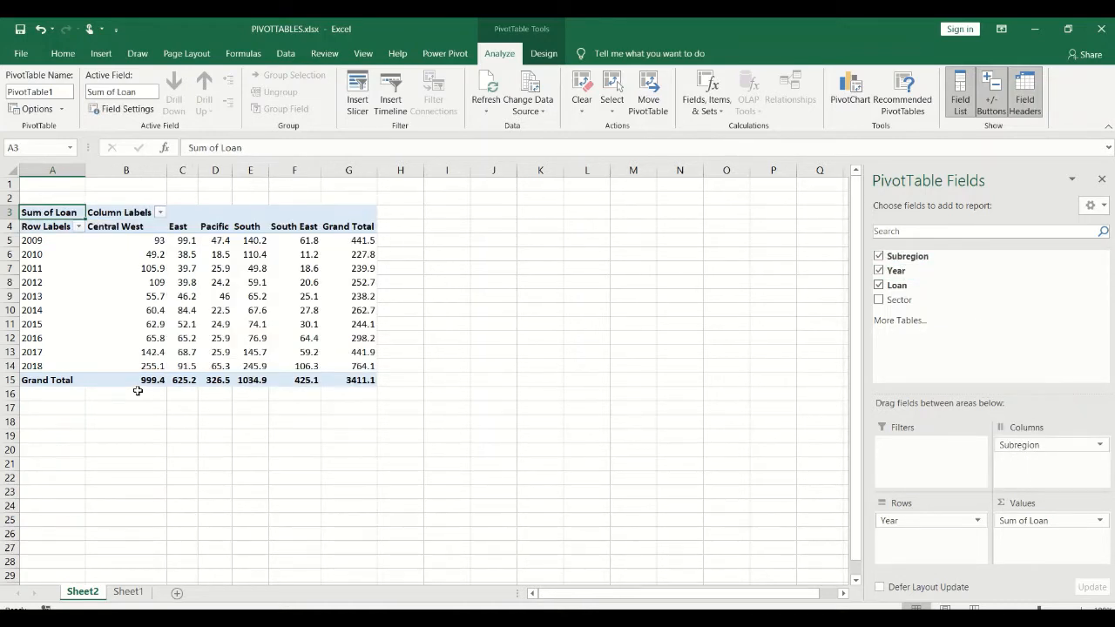
- Compare the PivotTable's loan sums by year and subregion with the source data on Sheet1
left_click(172, 296)
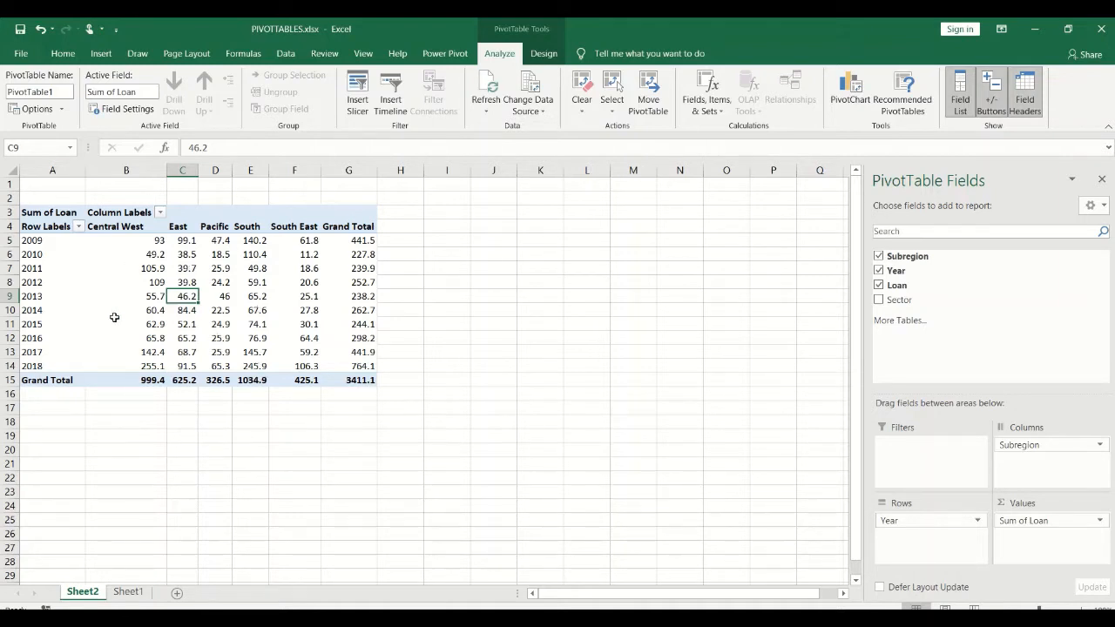
left_click(178, 323)
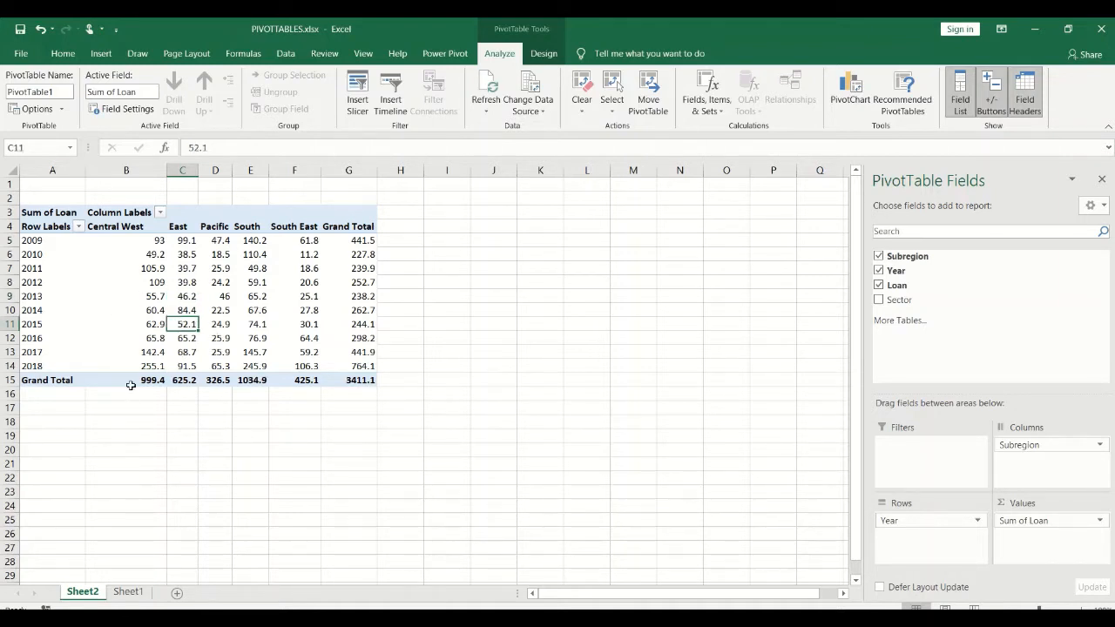
left_click(128, 592)
scroll(157, 403, "down", 20)
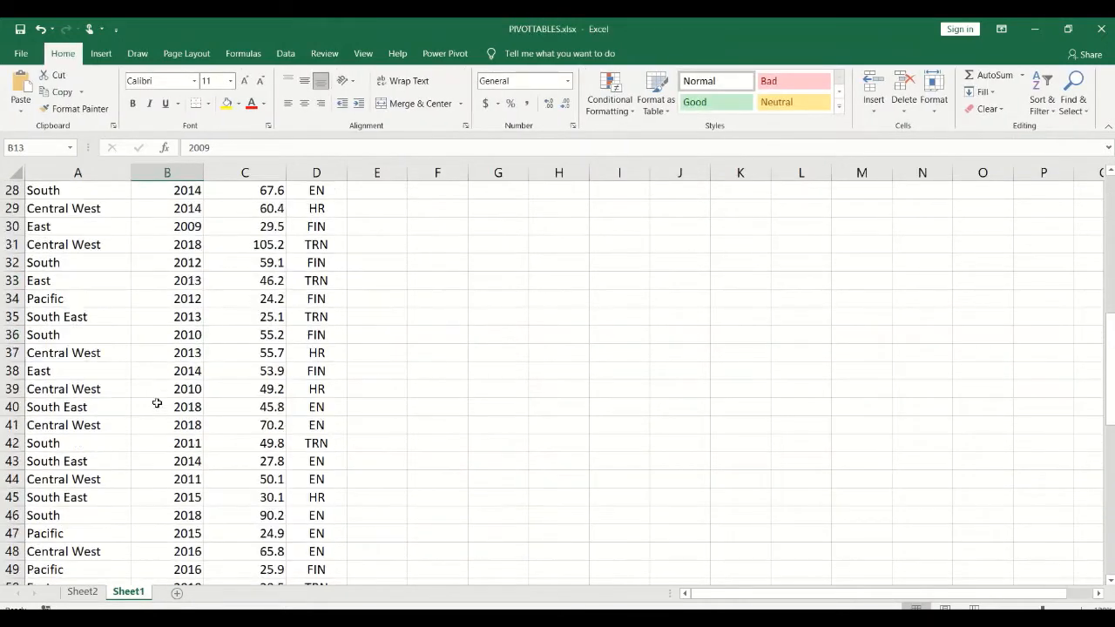
scroll(194, 448, "up", 7)
scroll(197, 450, "up", 17)
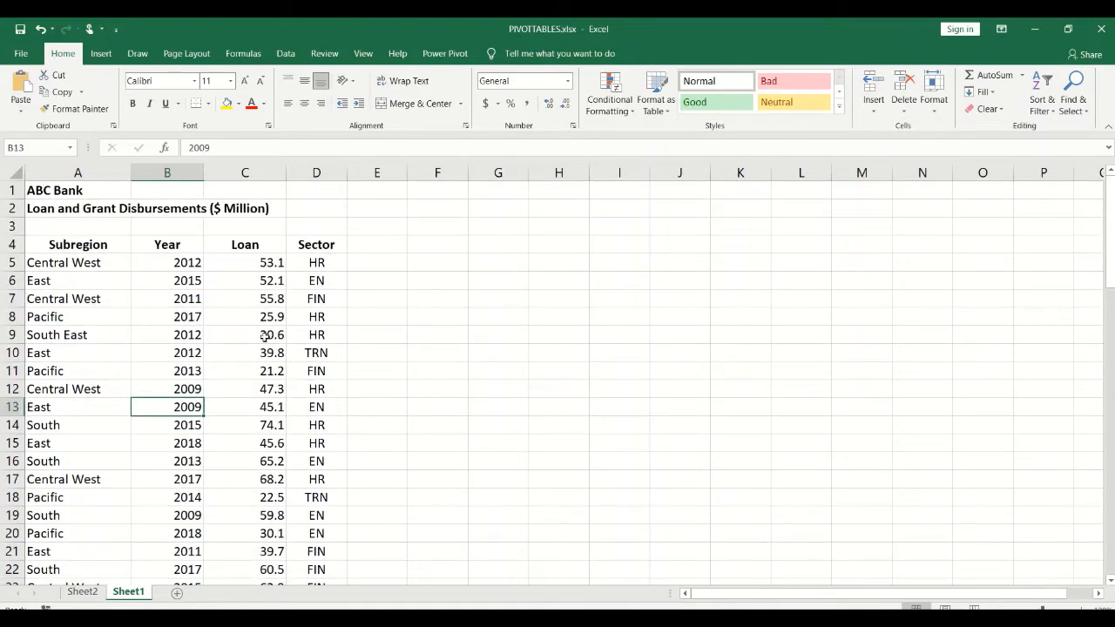
left_click(80, 592)
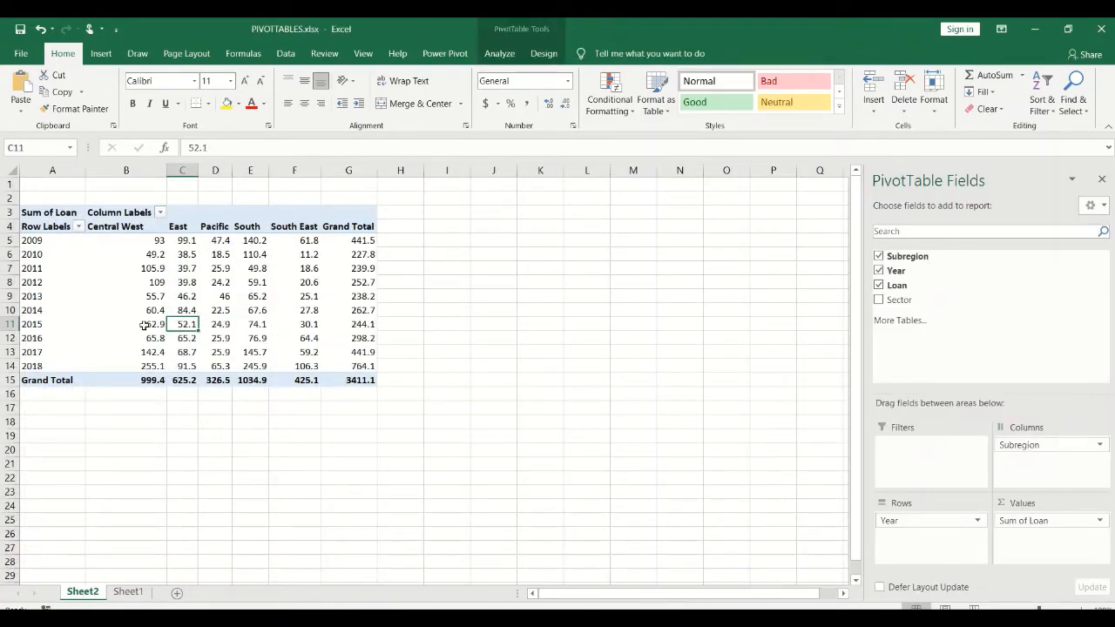
mouse_move(216, 289)
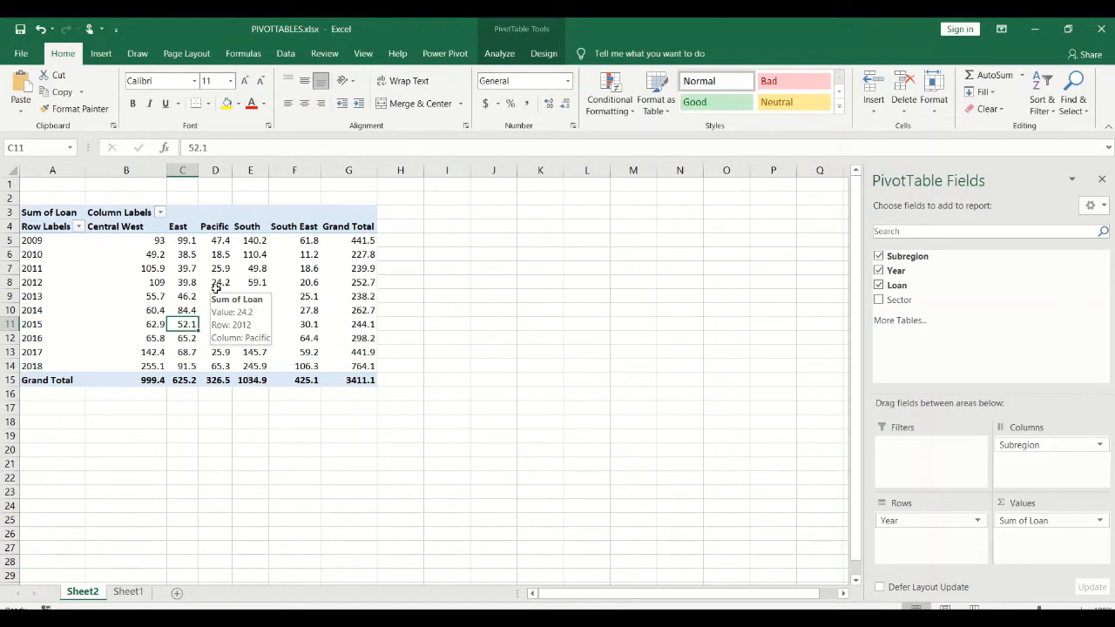
left_click(186, 296)
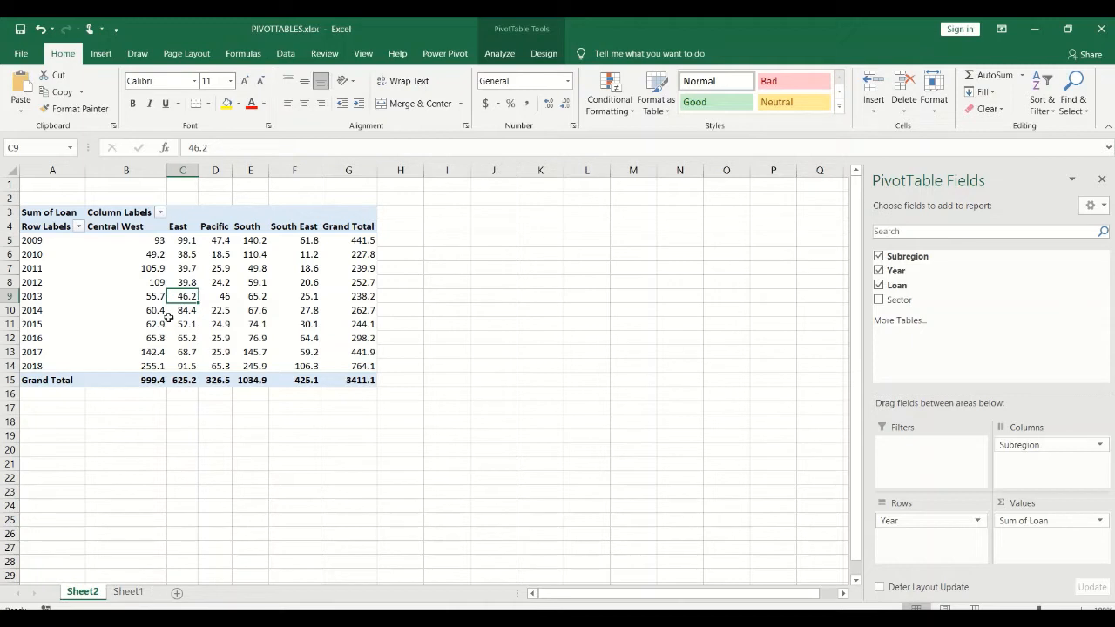
mouse_move(215, 301)
- Move the Subregion field from the columns to the rows, nested beneath Year
left_click_drag(1039, 449, 928, 544)
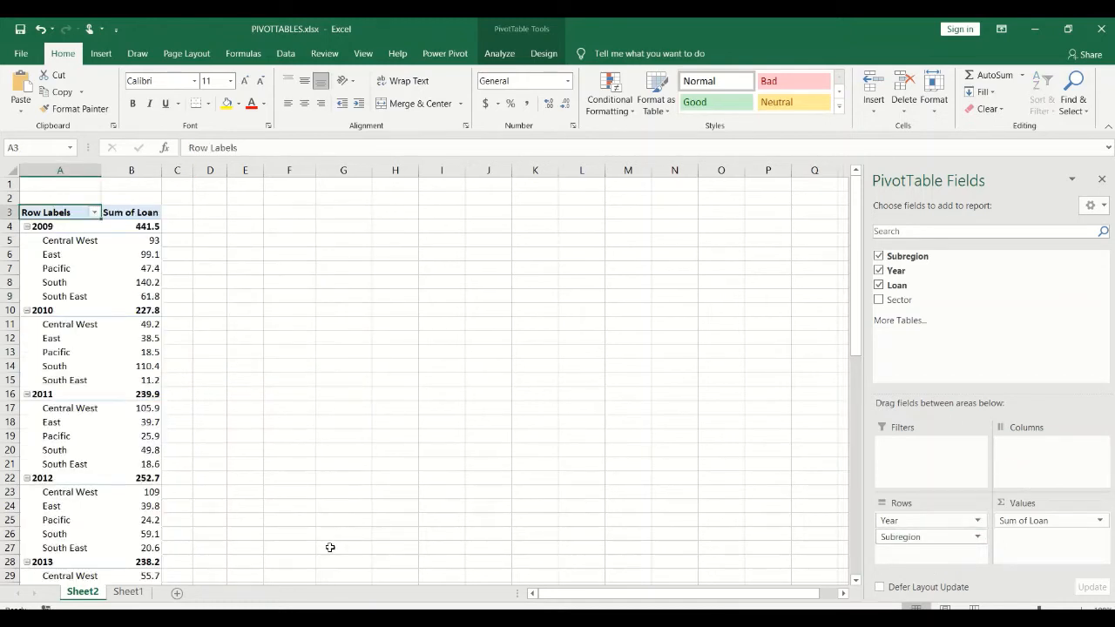
scroll(87, 380, "down", 8)
scroll(98, 422, "up", 2)
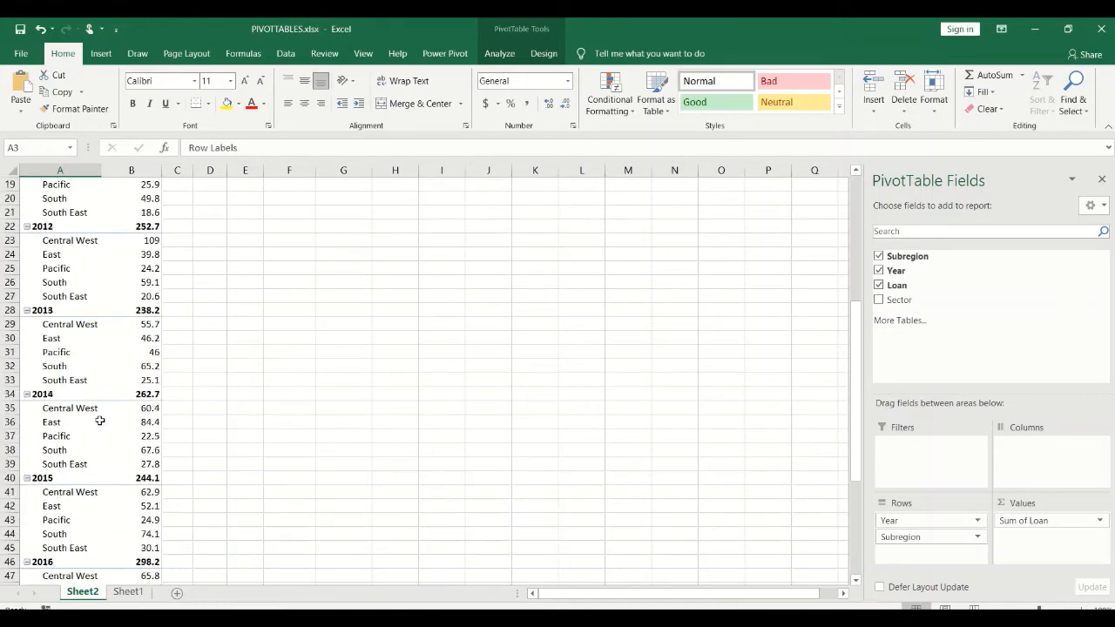
scroll(100, 421, "up", 6)
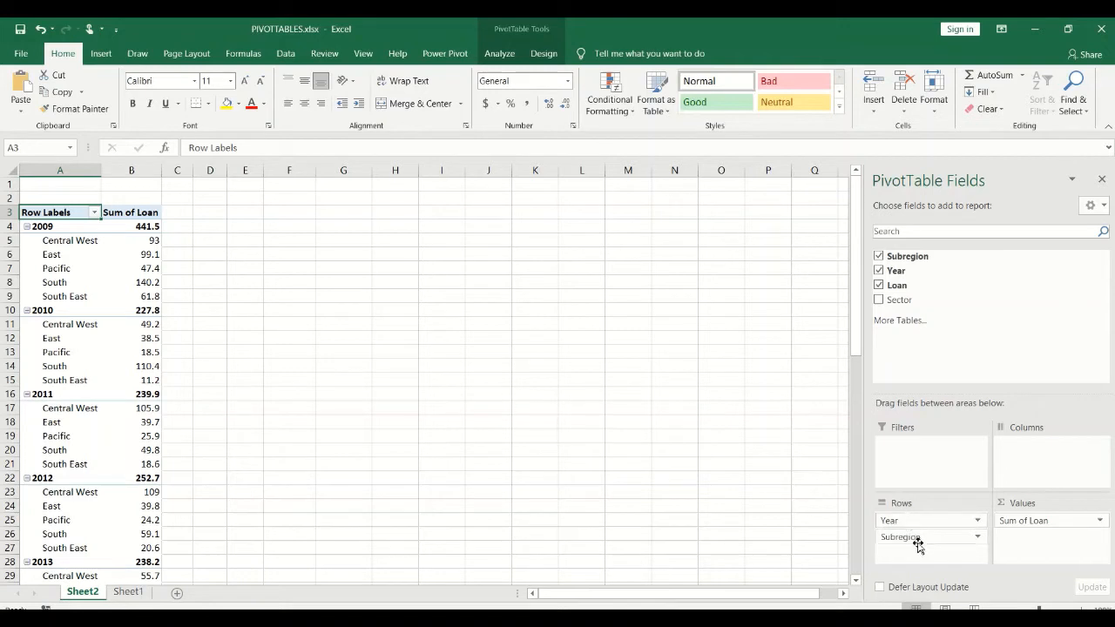
- Reorder the row fields so that Year is nested beneath Subregion, and review the regrouped PivotTable
left_click_drag(912, 521, 939, 557)
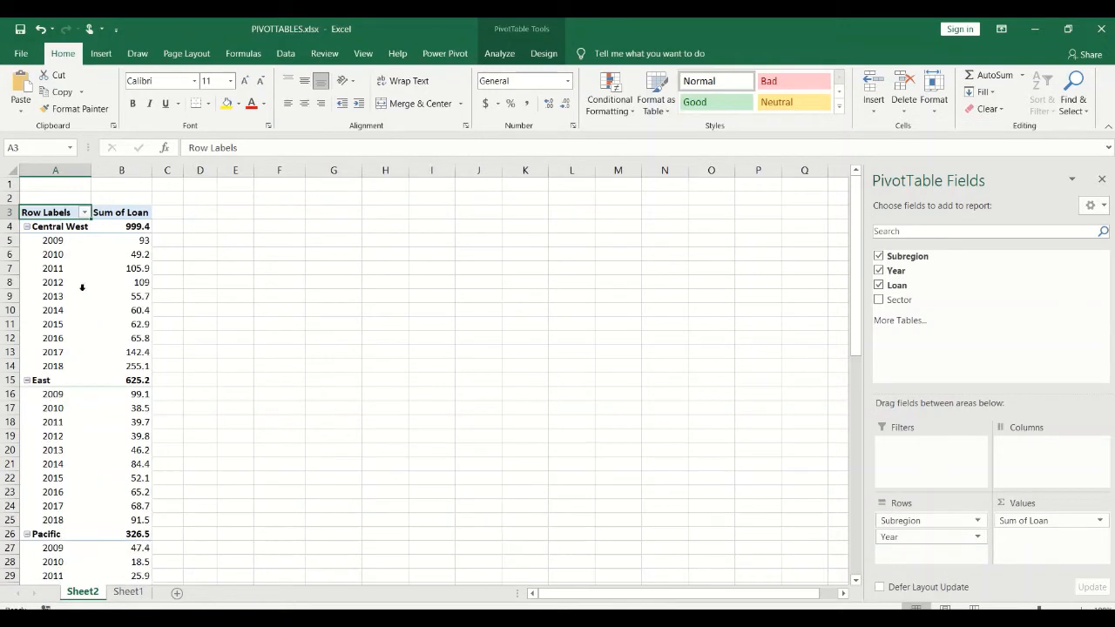
scroll(82, 286, "down", 2)
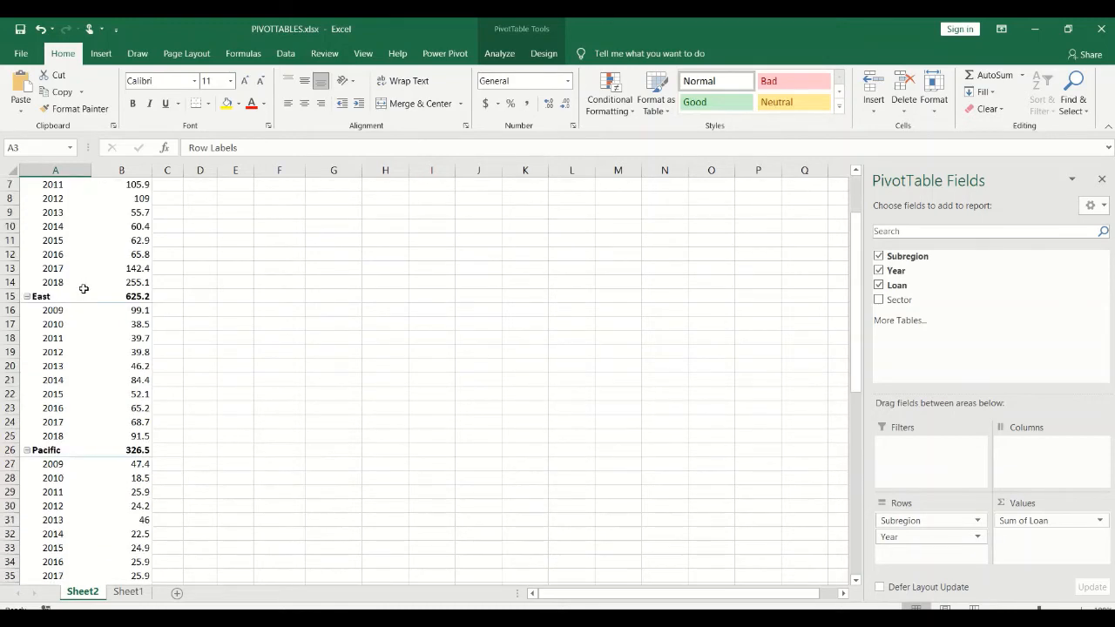
scroll(135, 314, "down", 2)
scroll(136, 324, "down", 10)
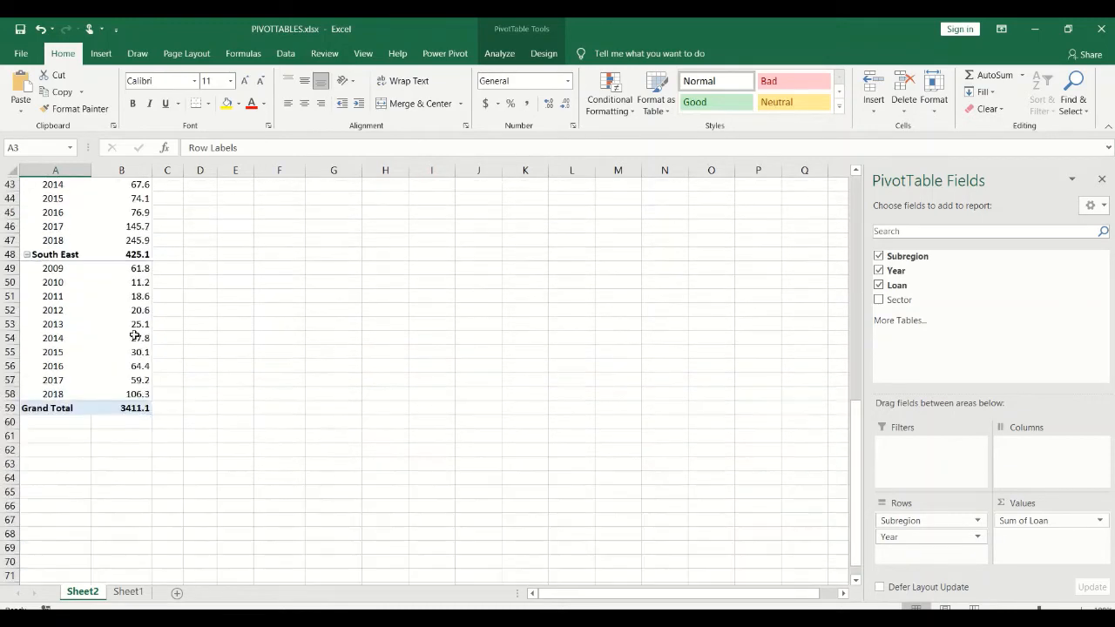
scroll(139, 336, "up", 7)
scroll(139, 338, "up", 7)
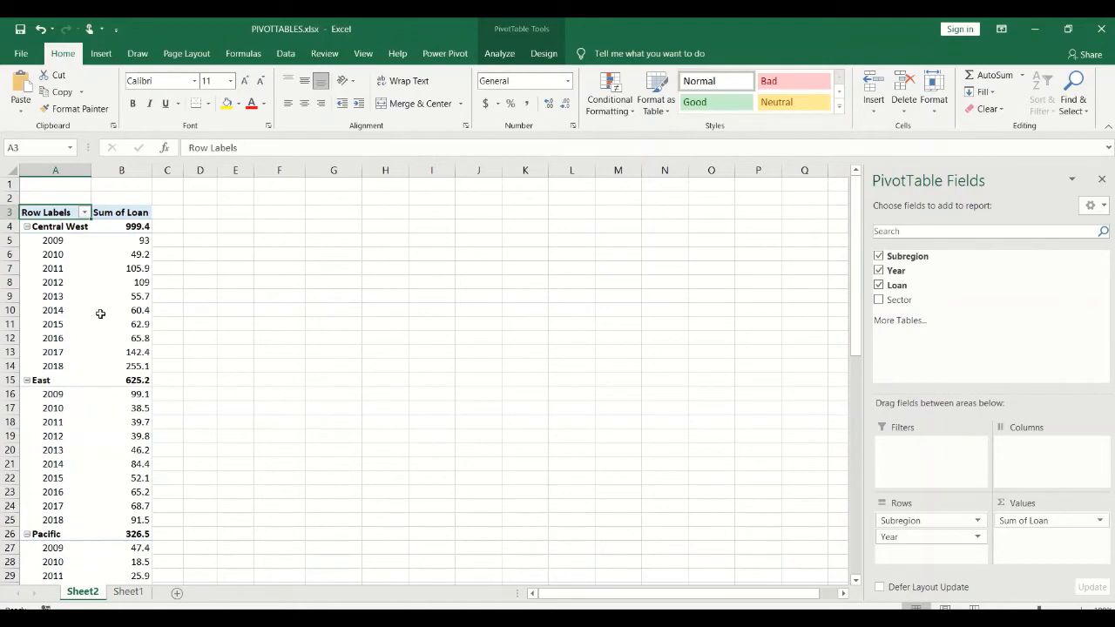
left_click(83, 311)
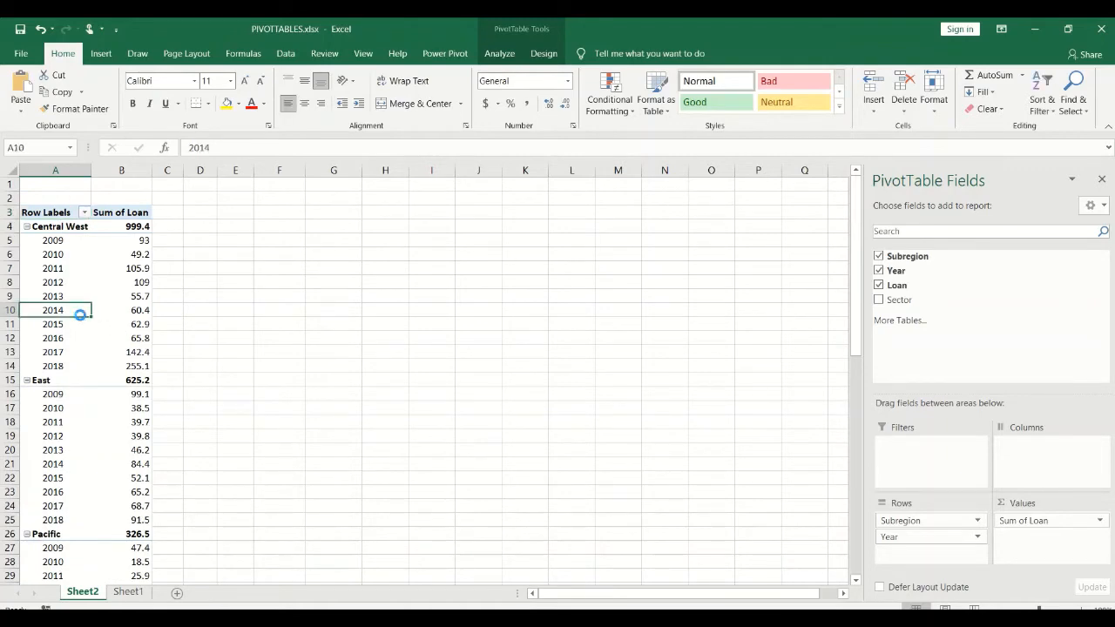
scroll(80, 315, "up", 3)
scroll(79, 316, "down", 3)
scroll(96, 310, "up", 4)
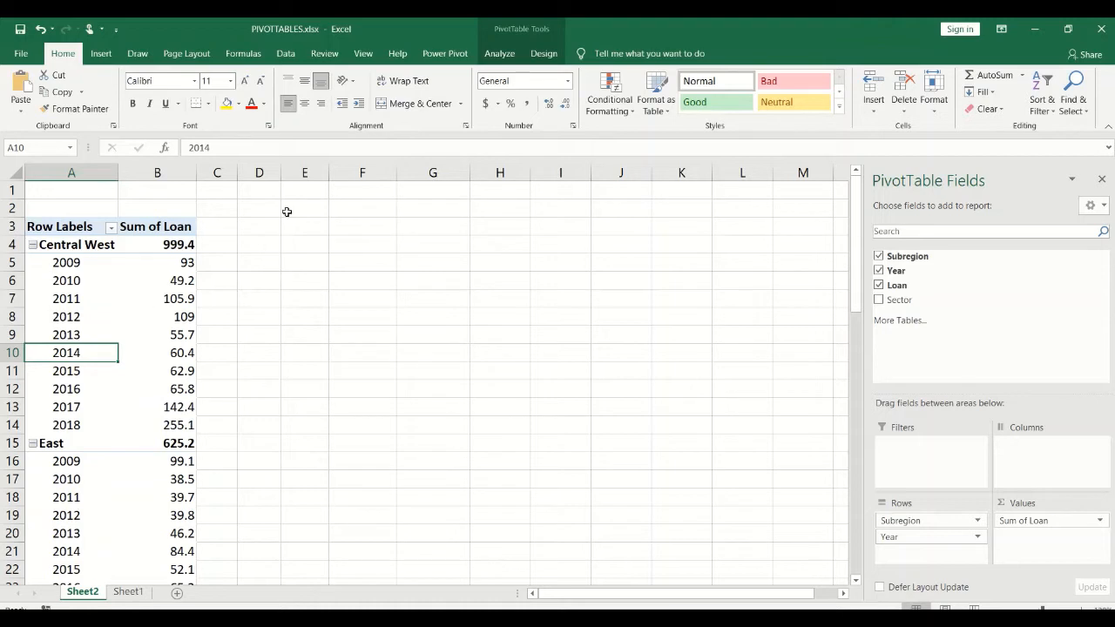
left_click(81, 320)
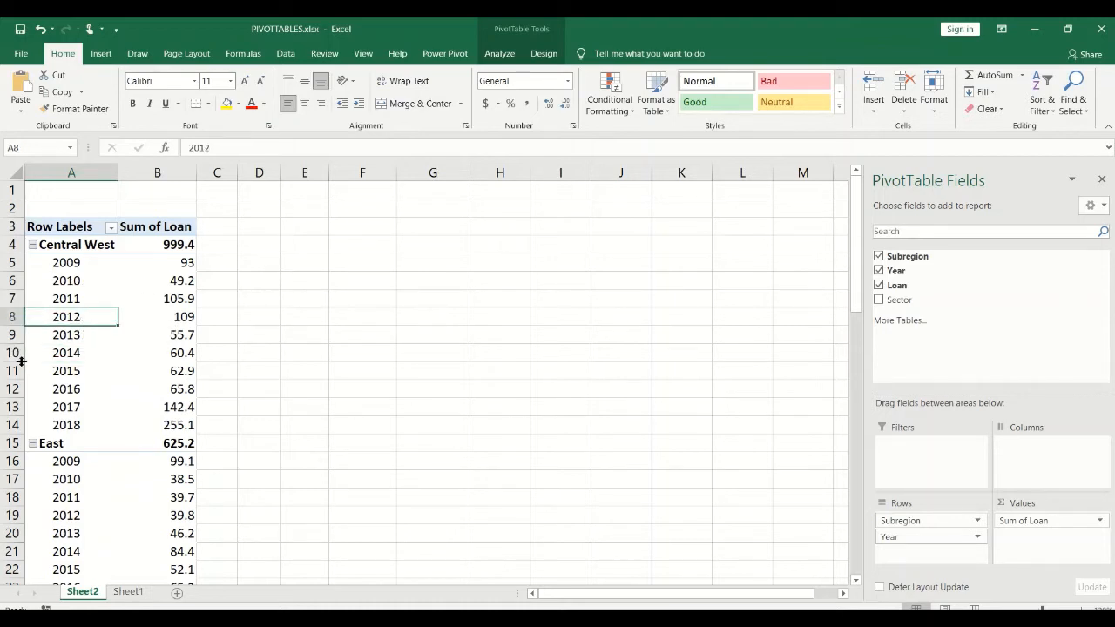
mouse_move(177, 333)
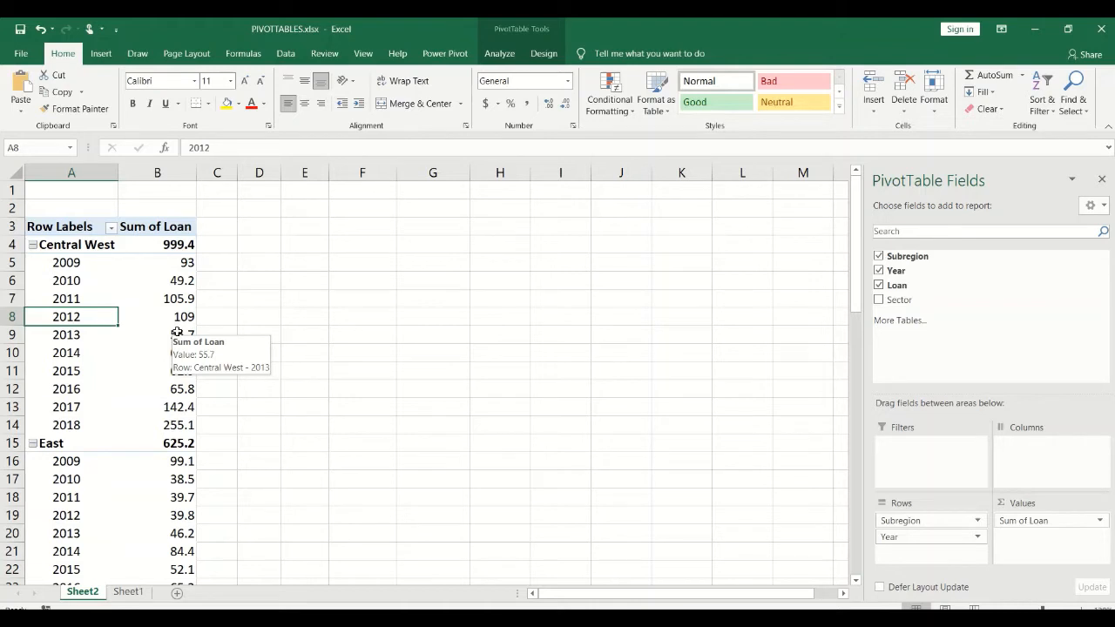
scroll(116, 372, "down", 5)
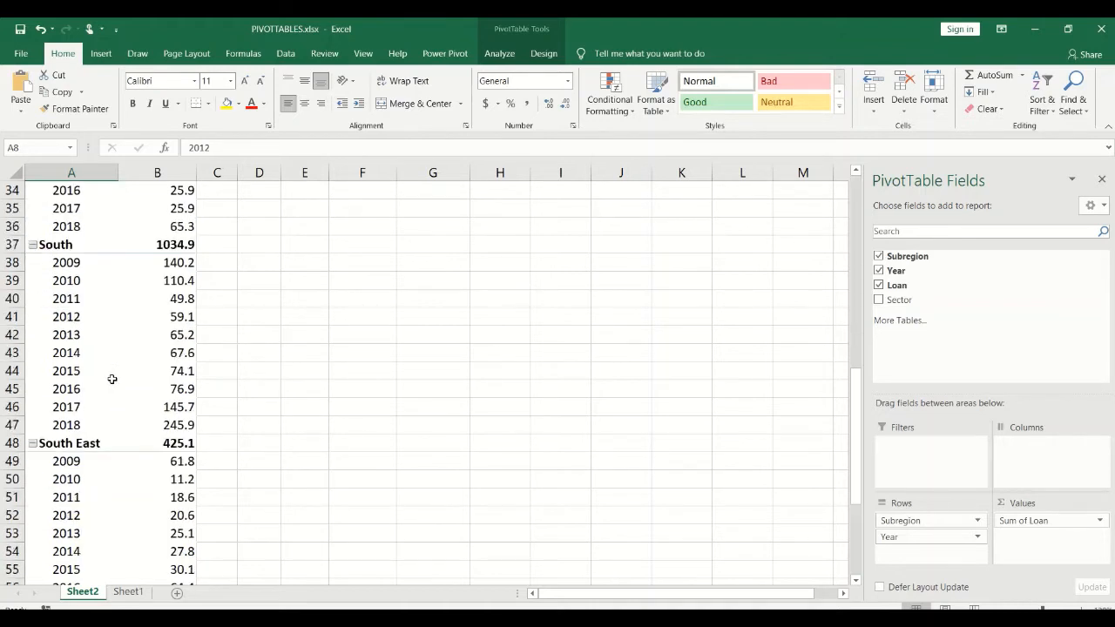
scroll(108, 383, "up", 11)
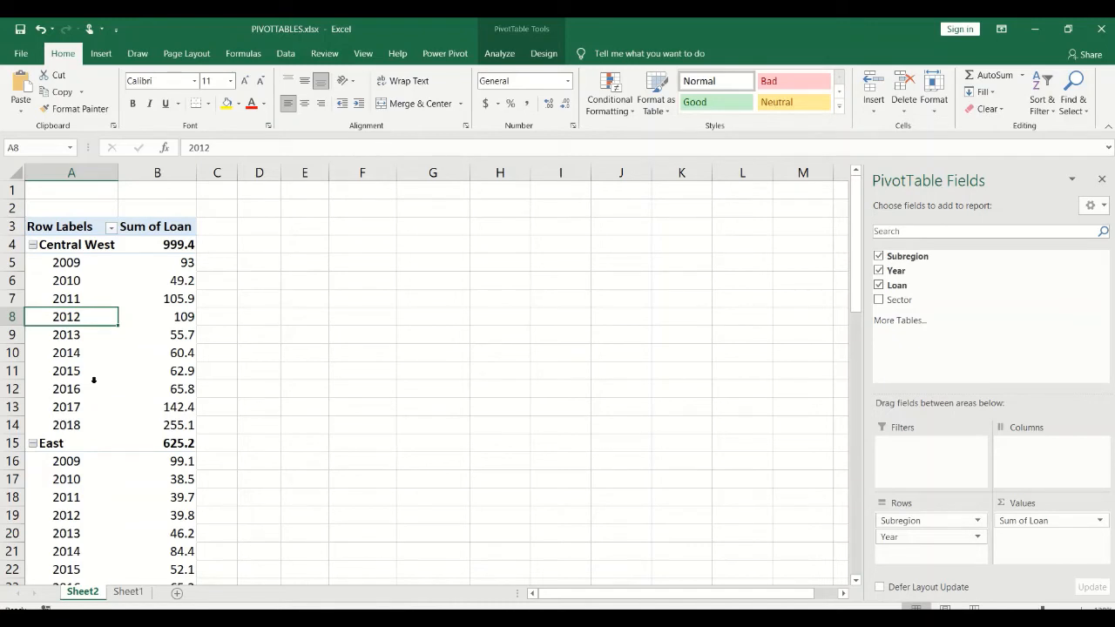
- Insert slicers for the Sector and Year fields of the PivotTable
left_click(83, 501)
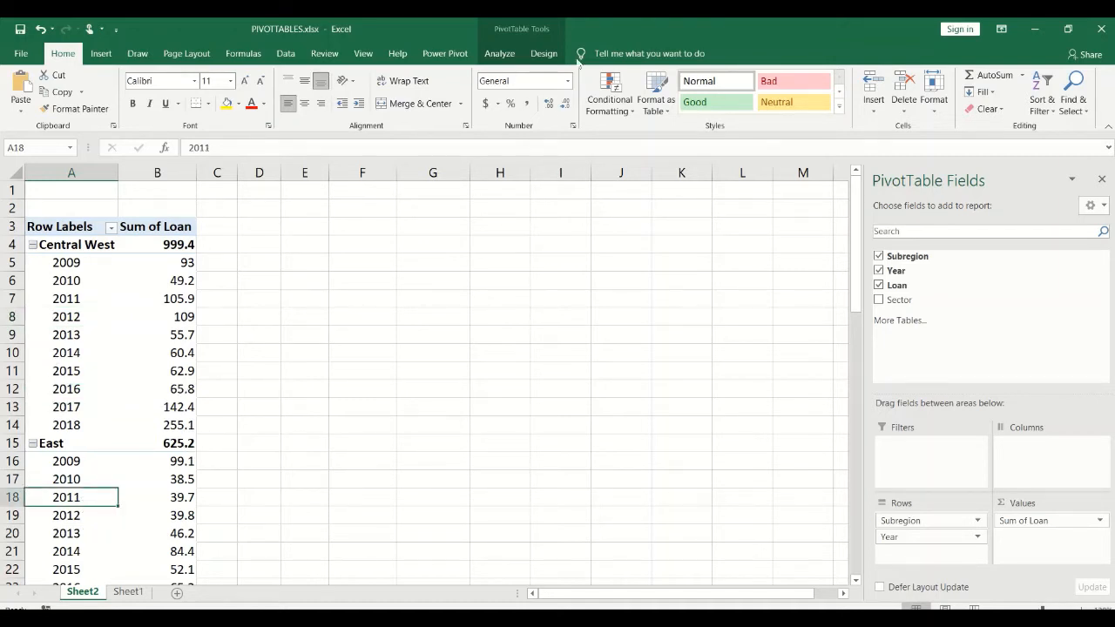
left_click(505, 55)
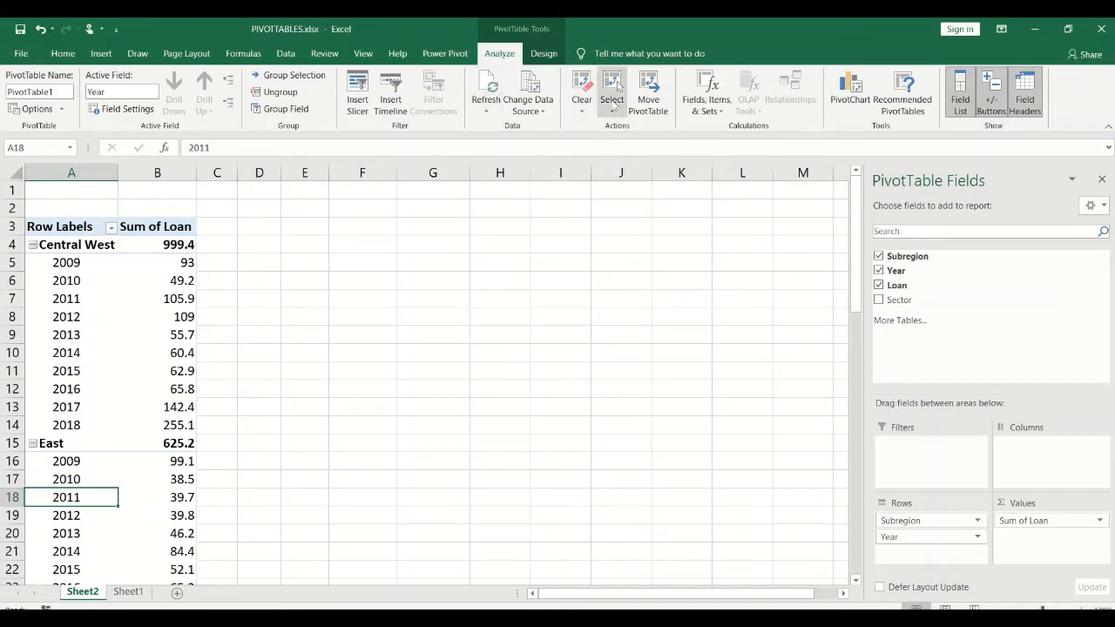
left_click(358, 104)
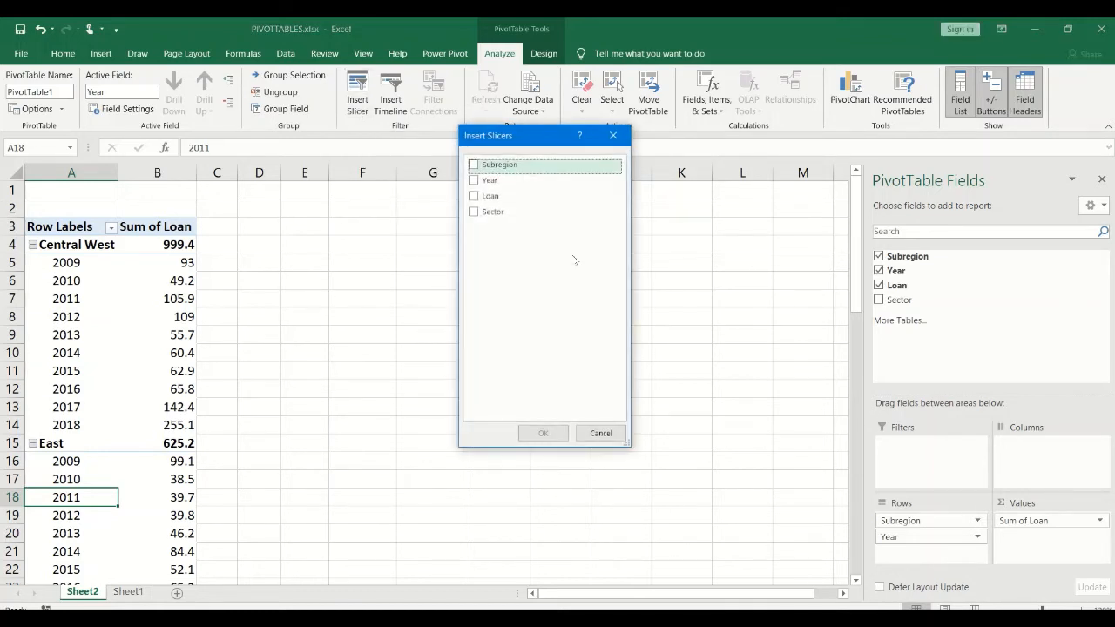
left_click_drag(529, 137, 539, 174)
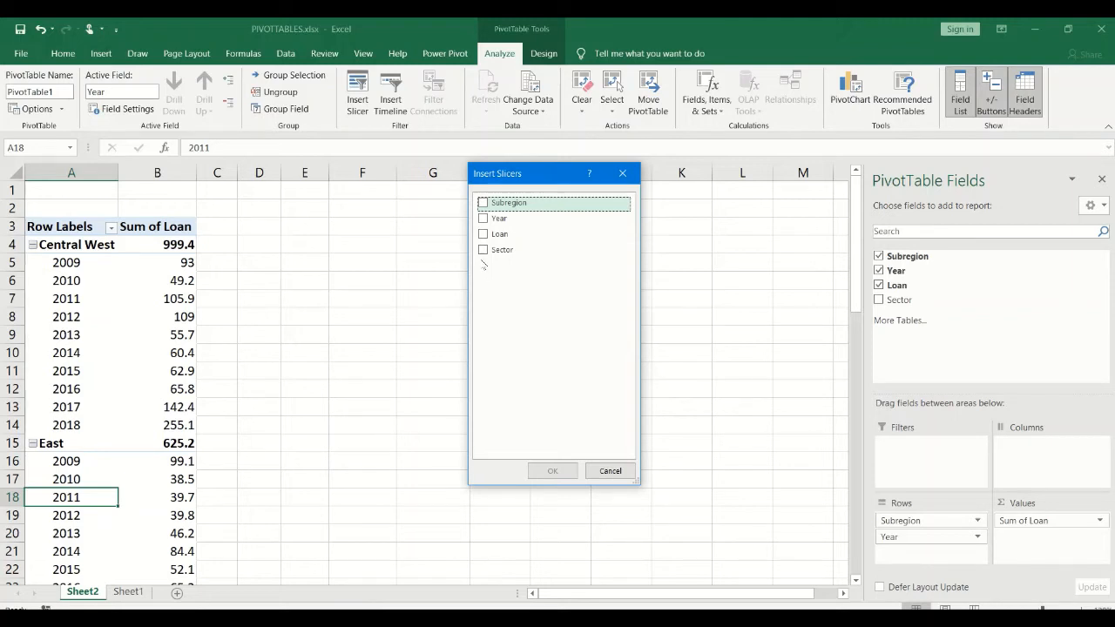
left_click(483, 250)
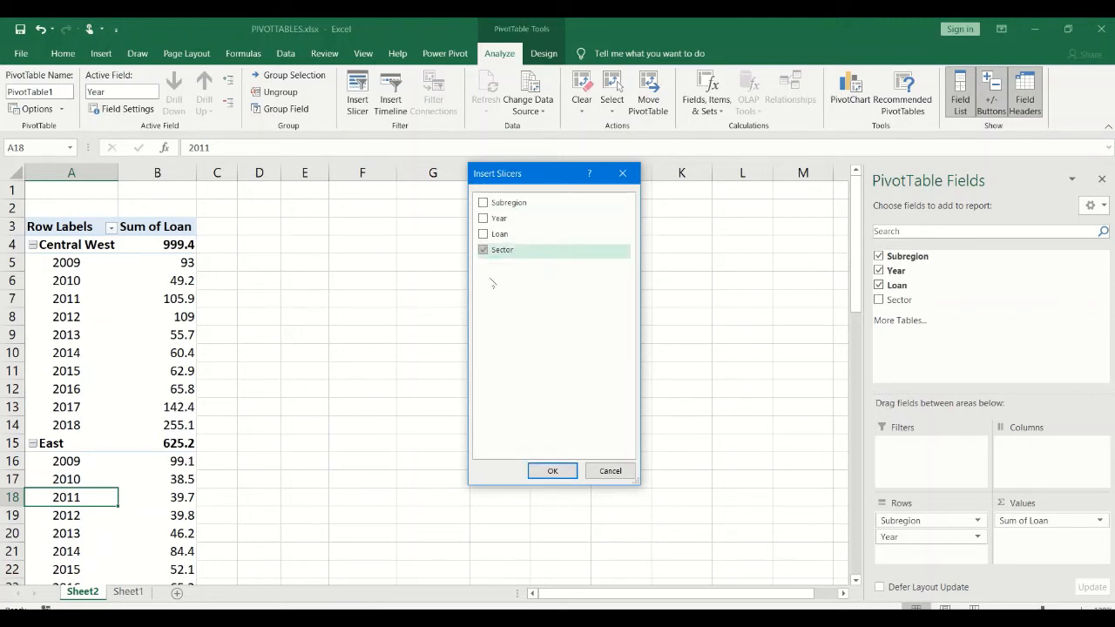
left_click(482, 221)
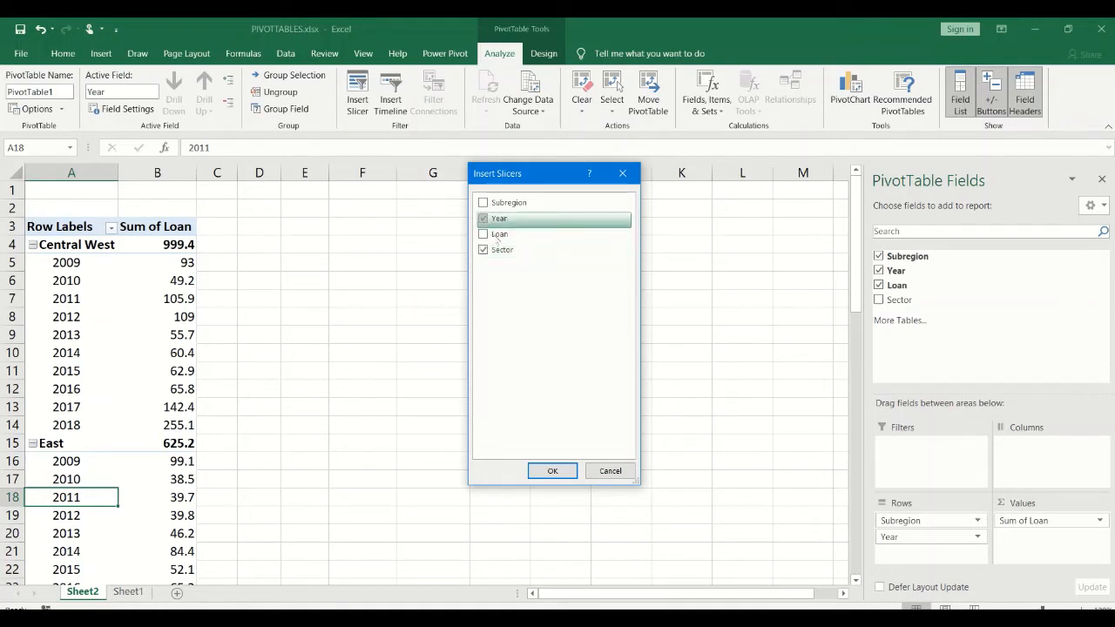
left_click(553, 471)
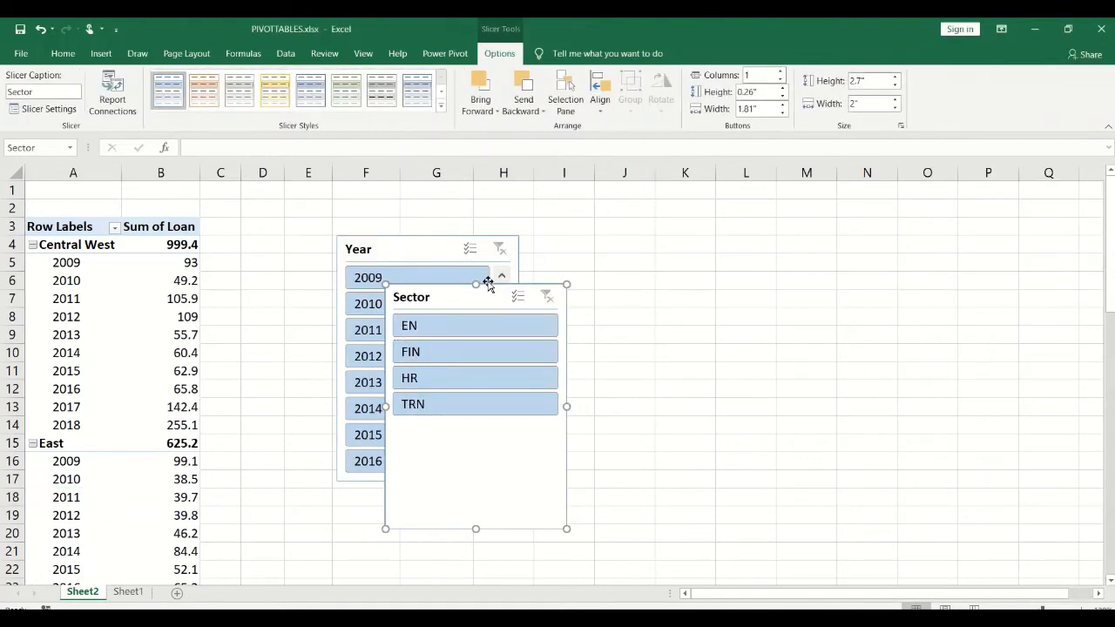
- Arrange the slicers side by side next to the PivotTable, with Sector nearest to it and Year beside it
left_click_drag(413, 256, 319, 259)
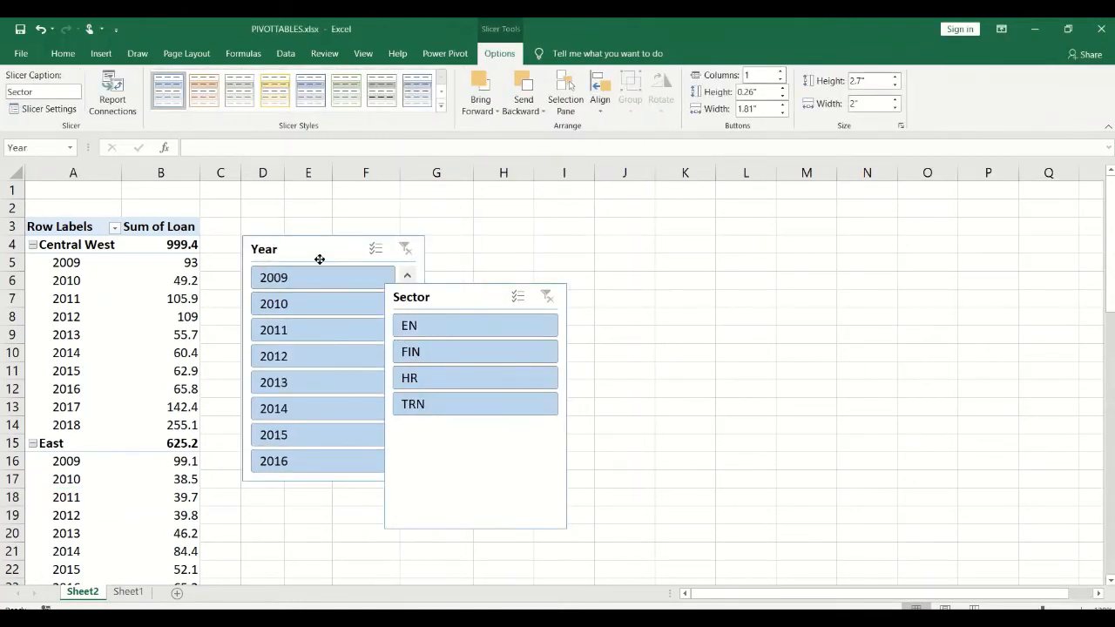
left_click_drag(461, 296, 530, 249)
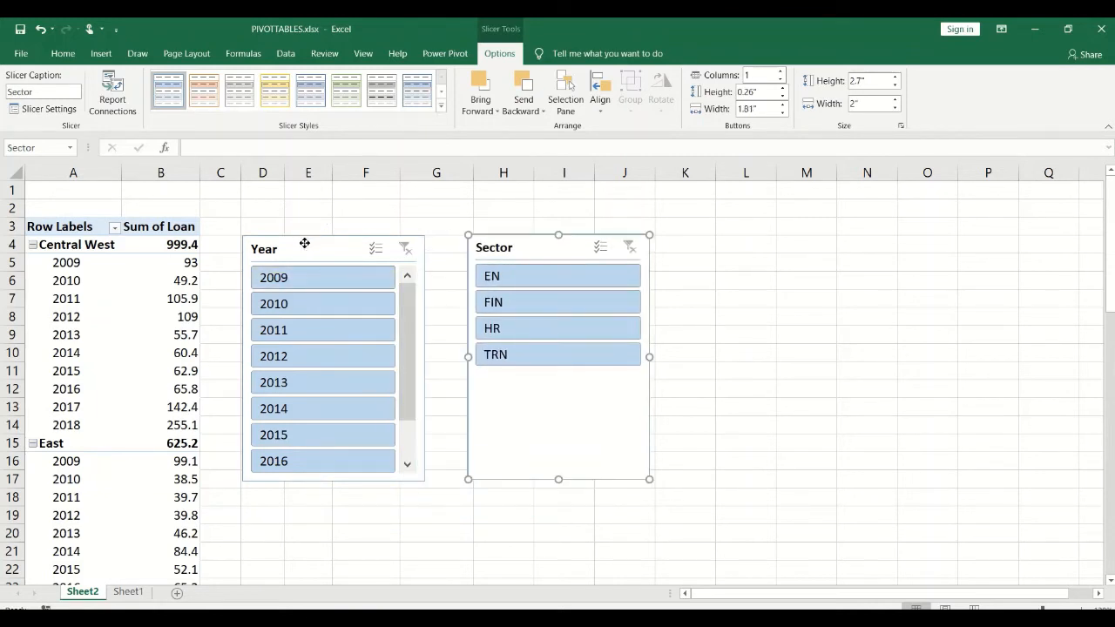
left_click_drag(304, 244, 707, 241)
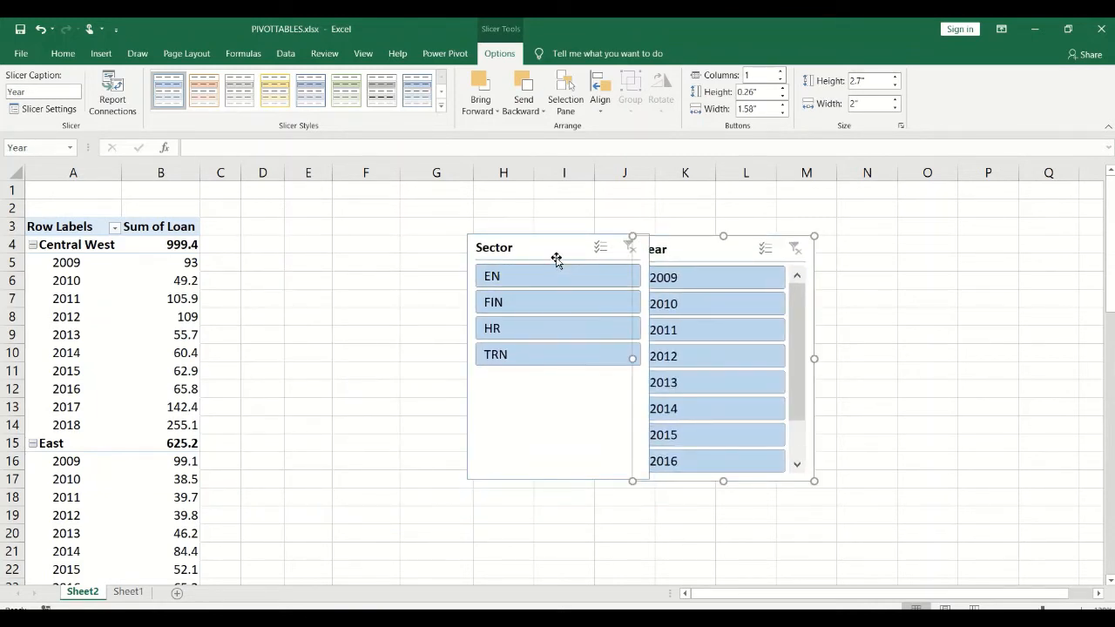
left_click_drag(556, 256, 374, 240)
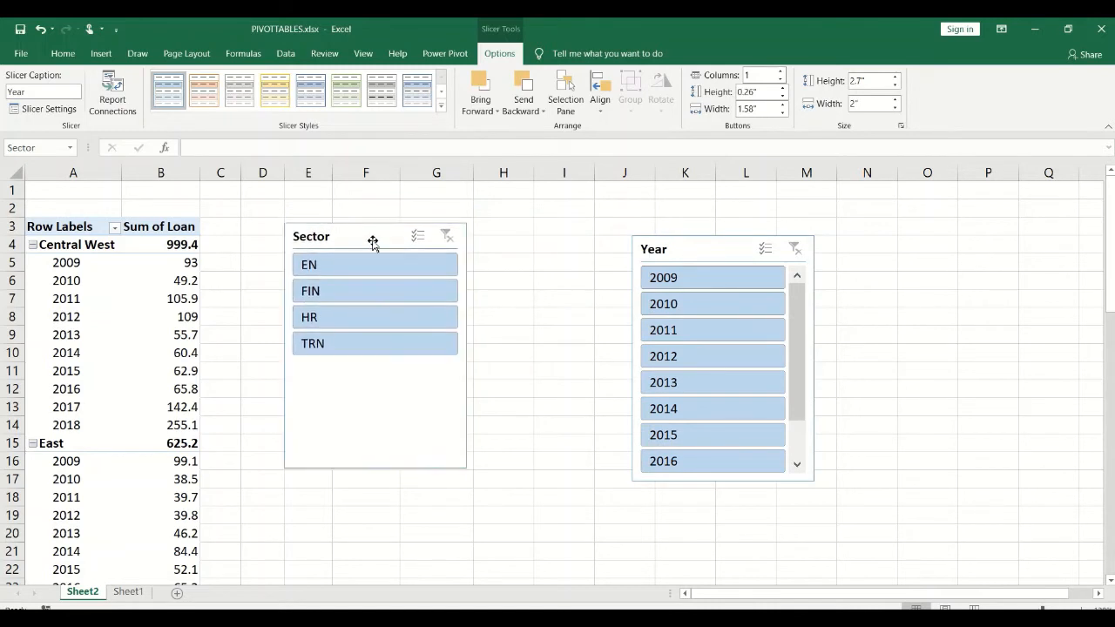
left_click(685, 253)
left_click_drag(685, 253, 529, 241)
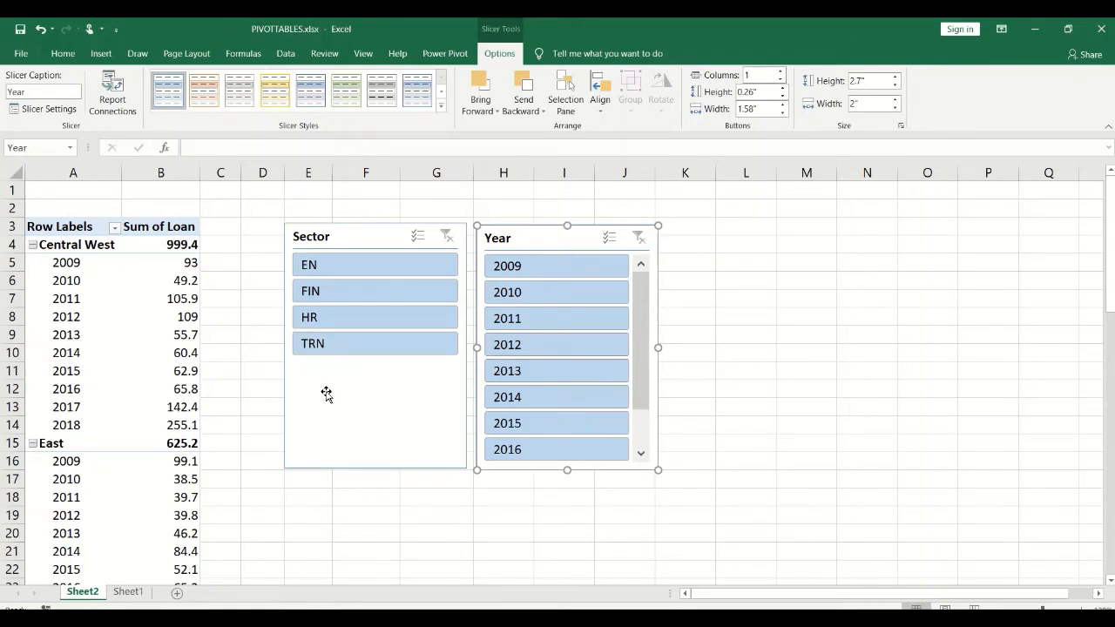
- Filter the PivotTable to the TRN sector with the slicer and review the loan sums by subregion
left_click(322, 344)
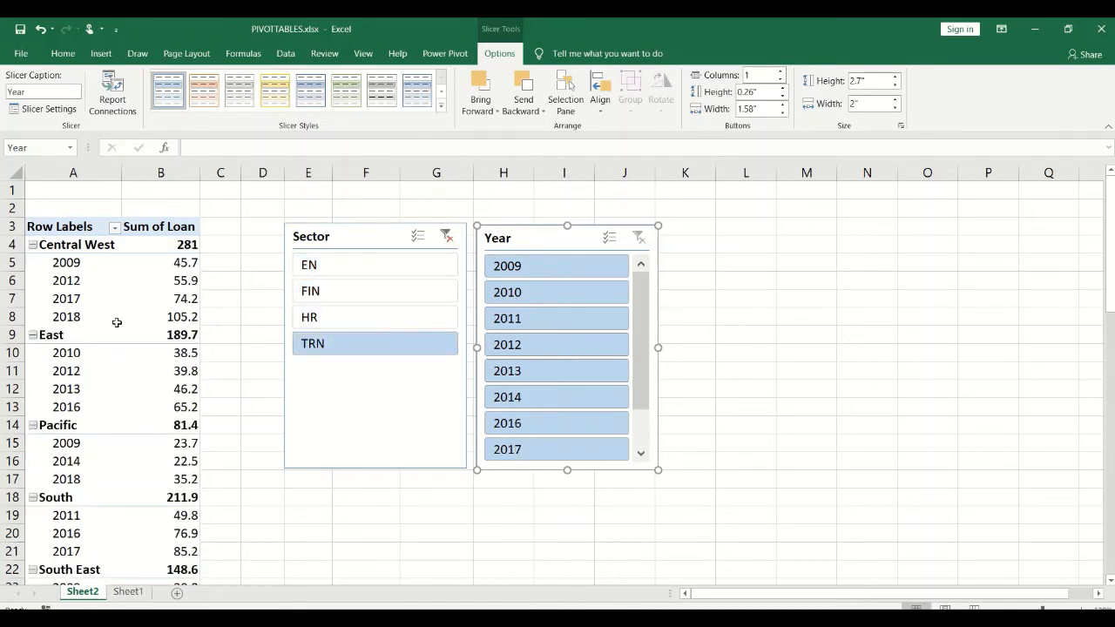
scroll(110, 343, "down", 1)
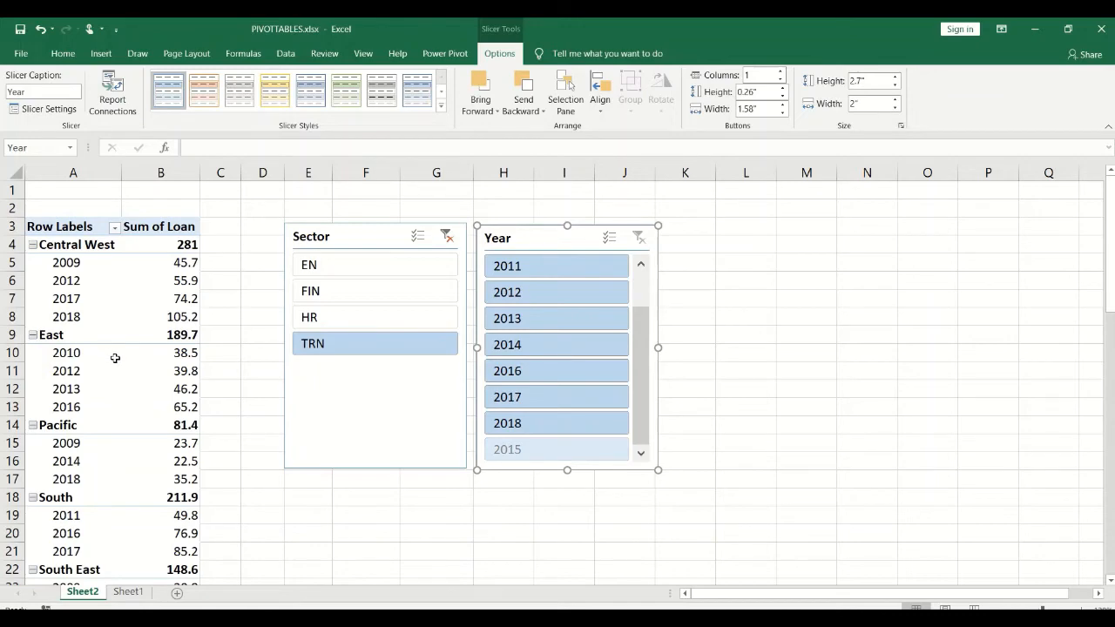
left_click(114, 358)
scroll(107, 363, "down", 3)
scroll(109, 371, "up", 3)
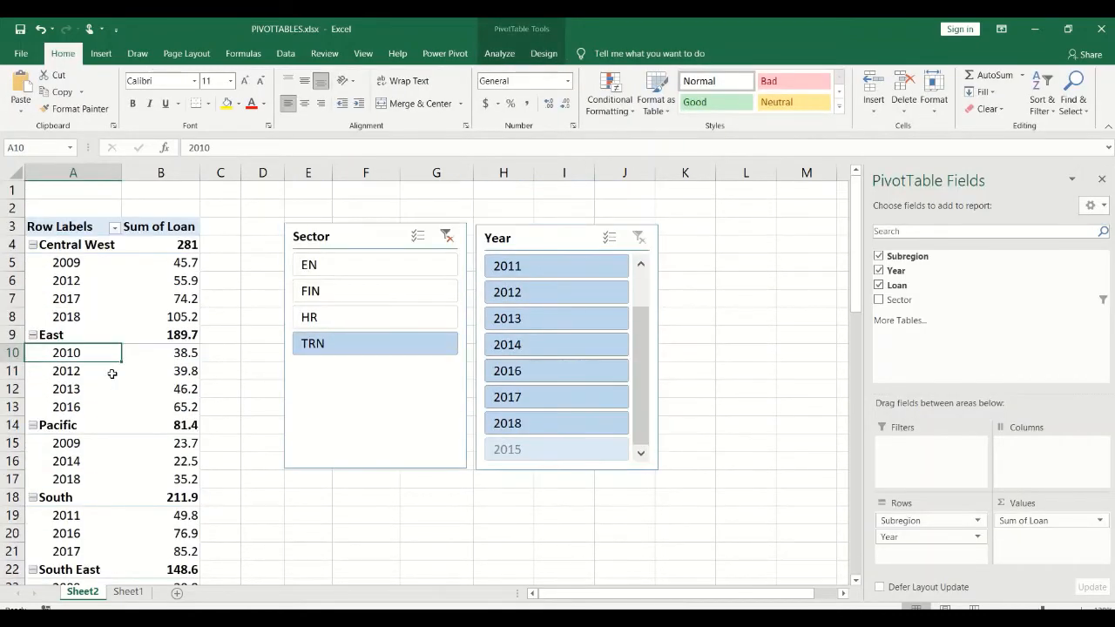
scroll(113, 371, "down", 4)
scroll(112, 365, "up", 4)
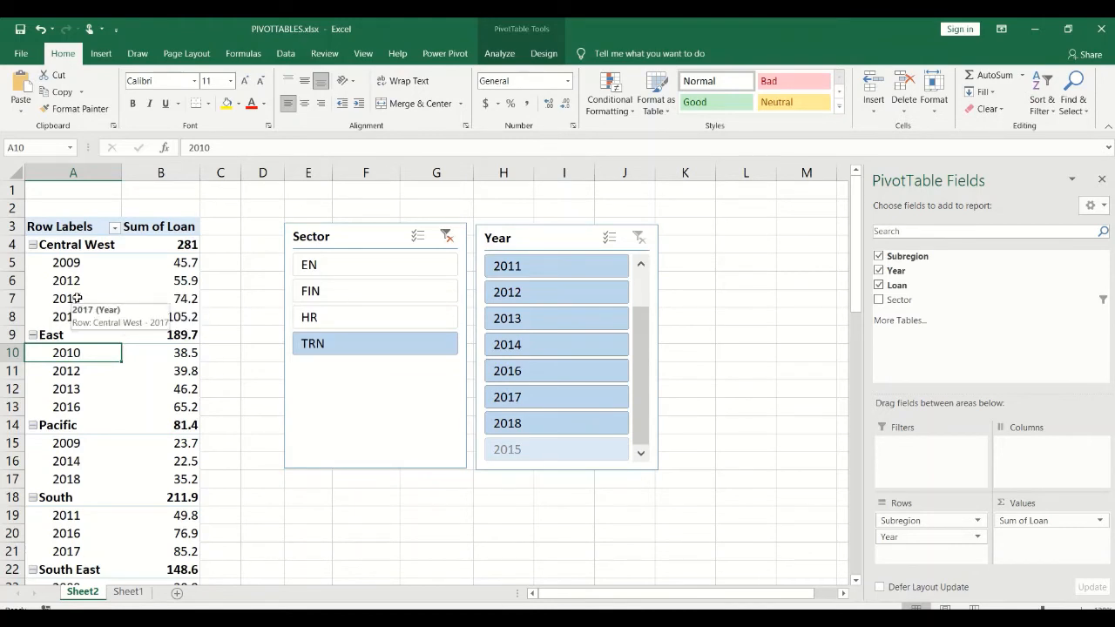
- Switch the Sector slicer to HR and look through the filtered PivotTable down to its grand total
left_click(362, 321)
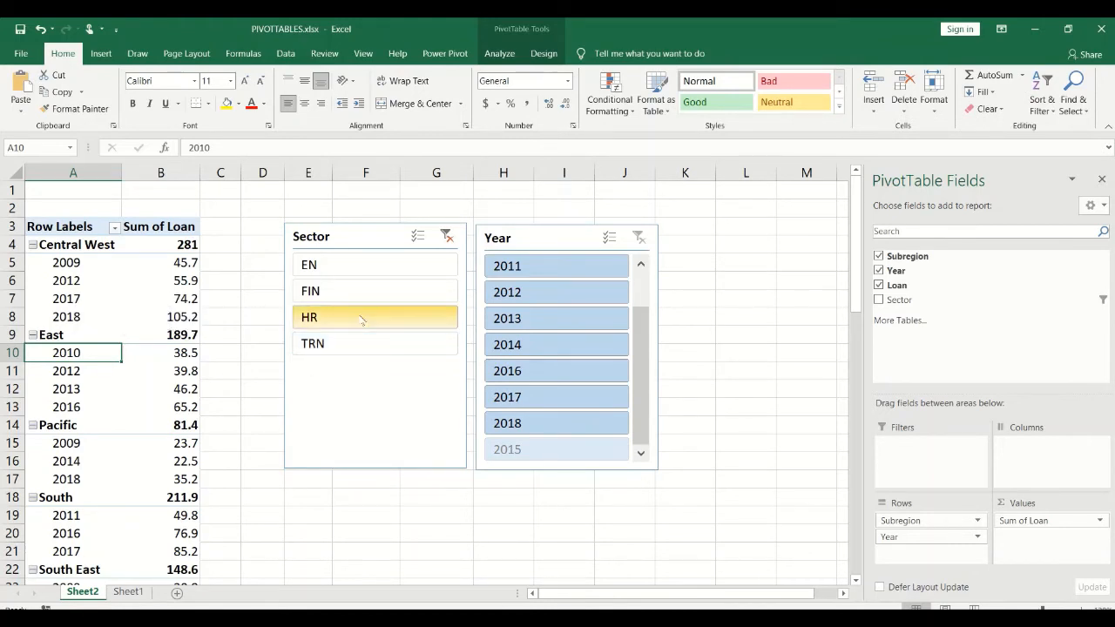
scroll(83, 335, "down", 5)
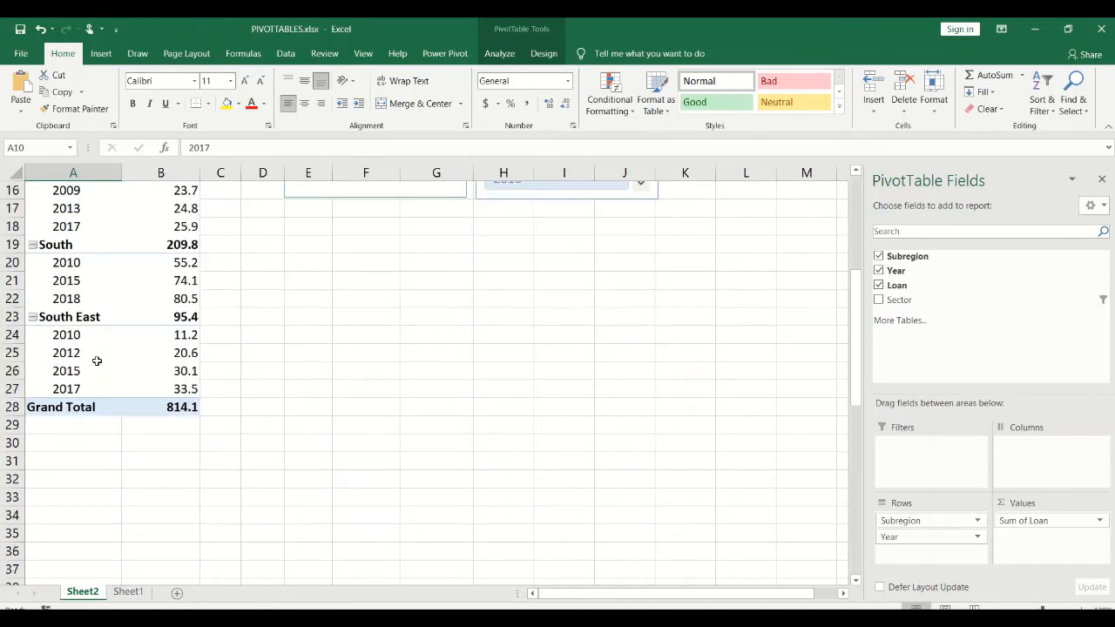
scroll(97, 366, "up", 5)
scroll(103, 317, "down", 5)
scroll(104, 324, "up", 5)
- Switch the Sector slicer to FIN and review the filtered loan sums
left_click(354, 291)
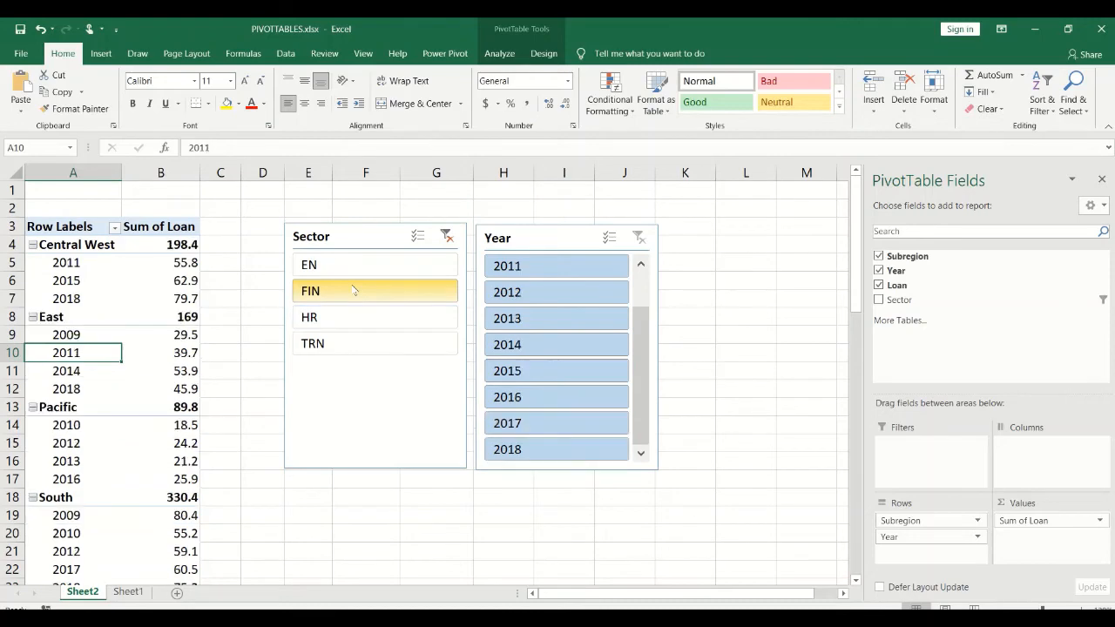
scroll(95, 346, "down", 5)
scroll(95, 345, "up", 5)
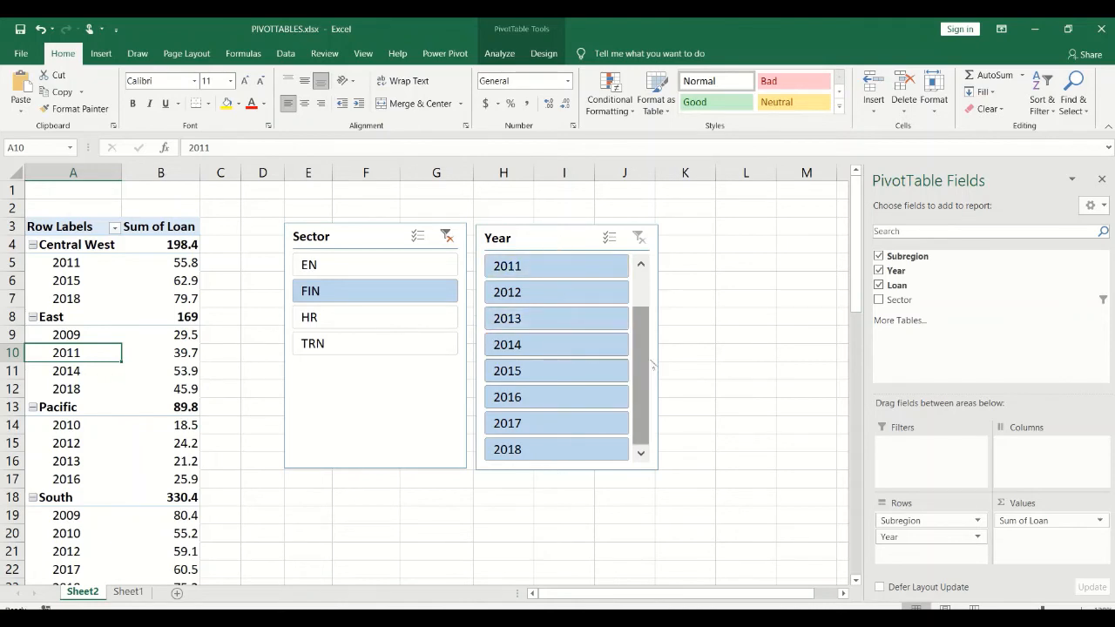
- Limit the PivotTable to the years 2016, 2017 and 2018 with the Year slicer and examine the filtered rows
mouse_move(644, 354)
left_mouse_down()
mouse_move(649, 293)
mouse_move(644, 357)
left_mouse_up()
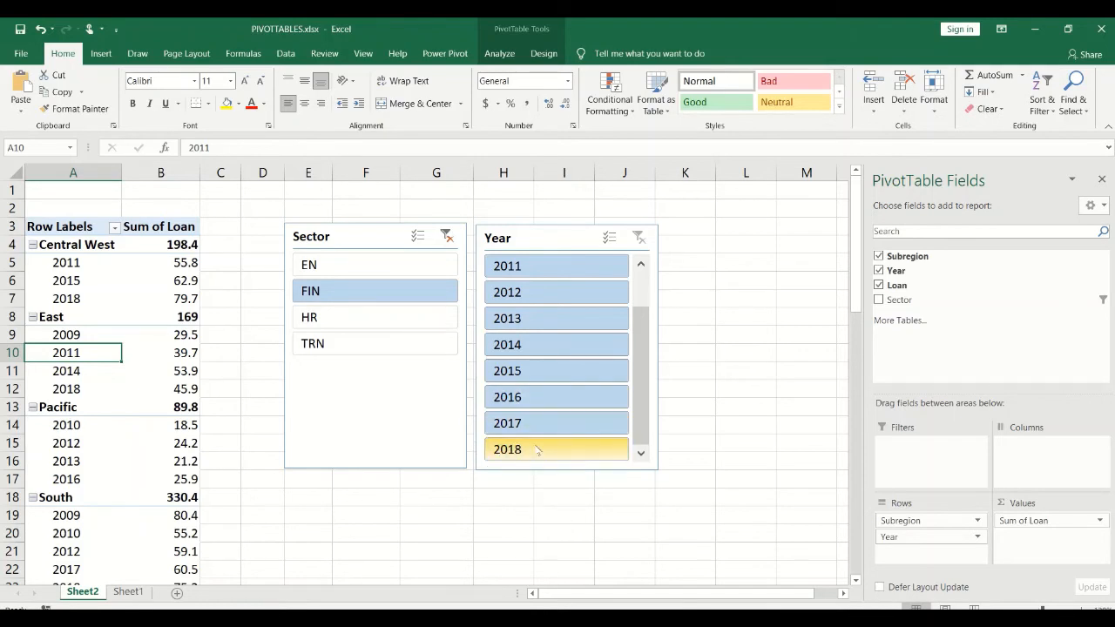
left_click(520, 397)
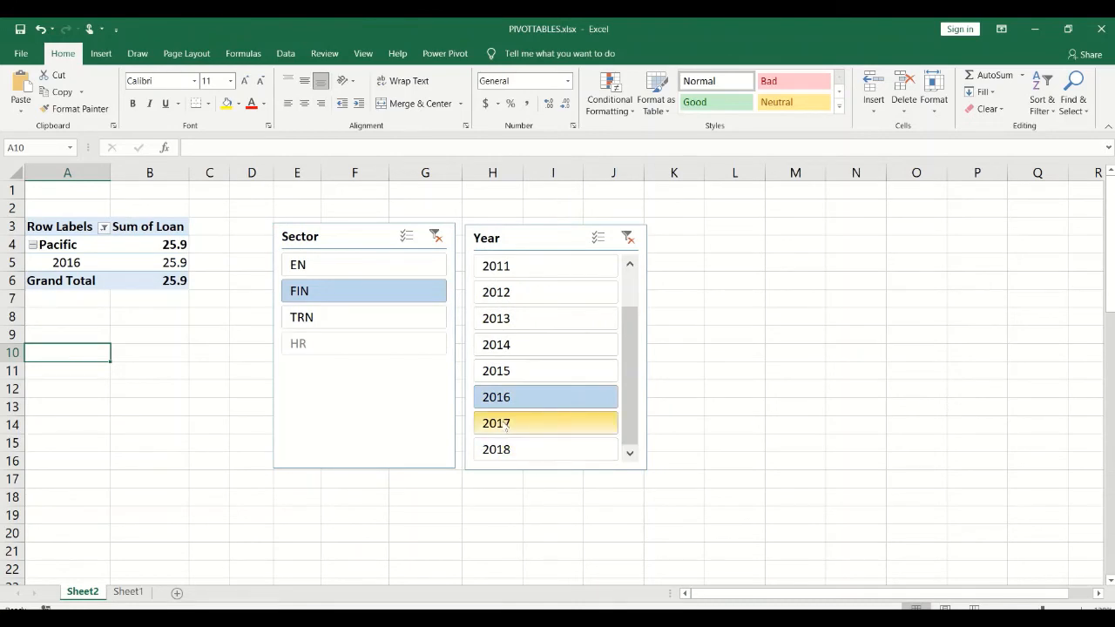
left_click(506, 425, "ctrl")
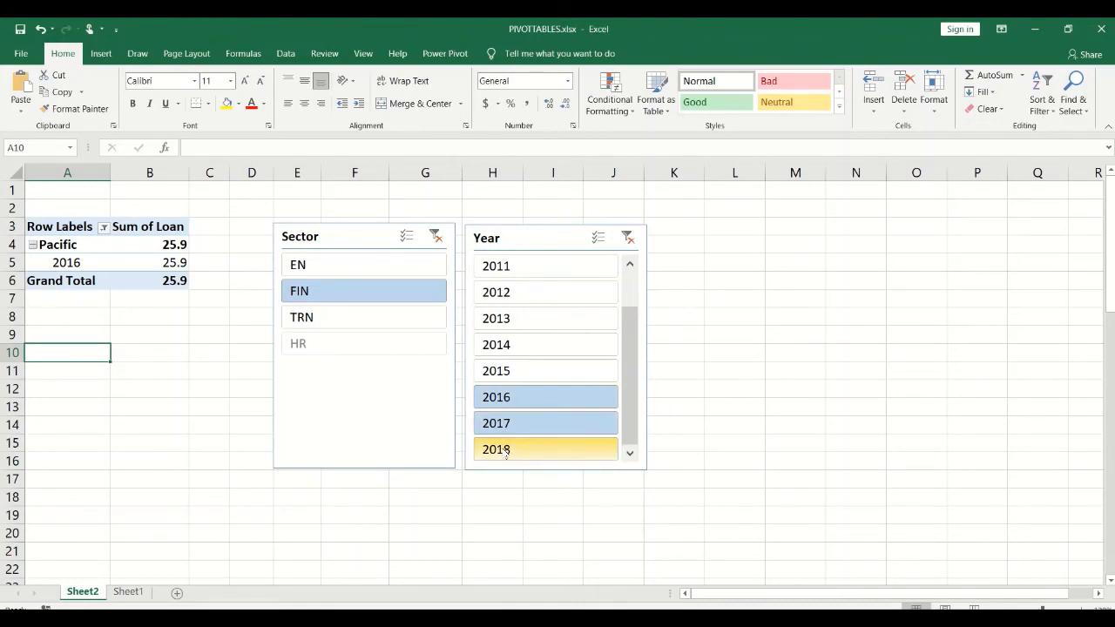
left_click(506, 450, "ctrl")
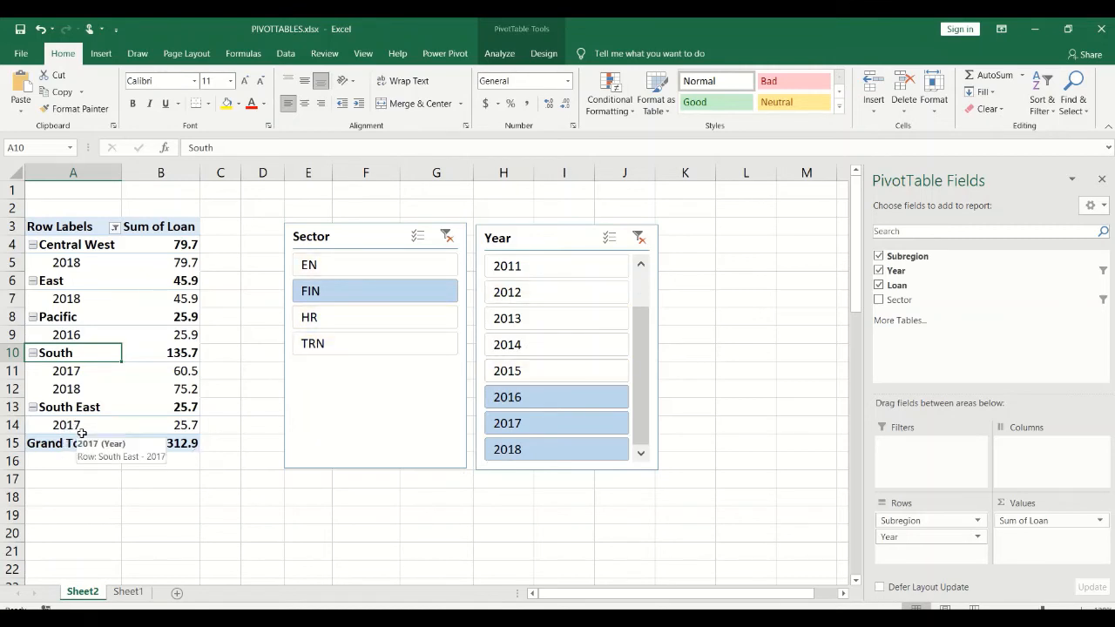
left_click(68, 336)
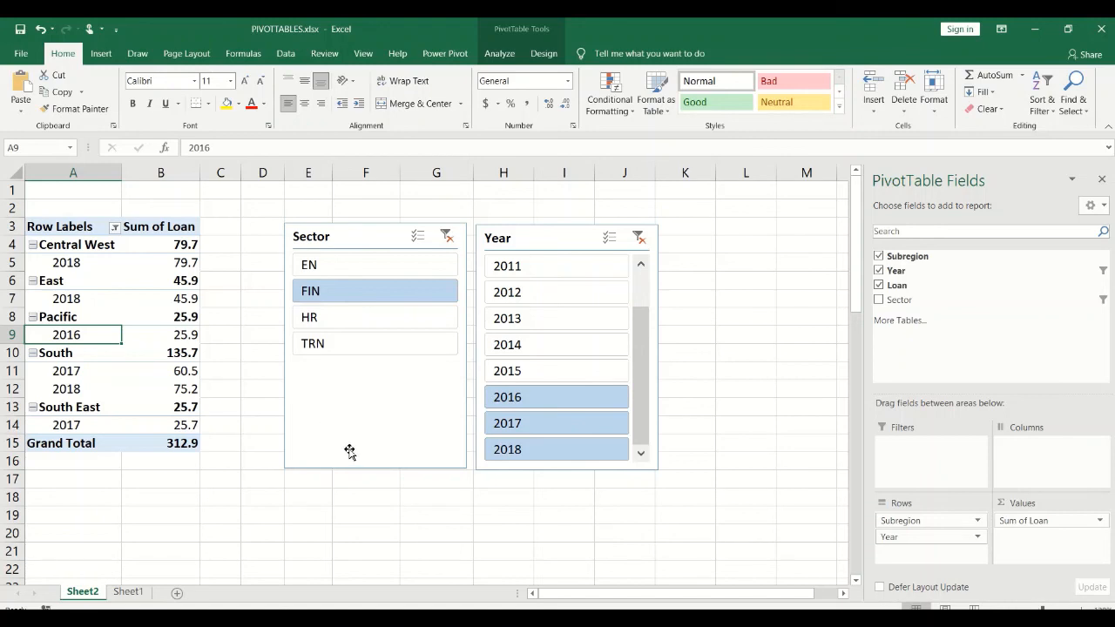
- Clear the filters of the Sector and Year slicers and check the full PivotTable
left_click(446, 236)
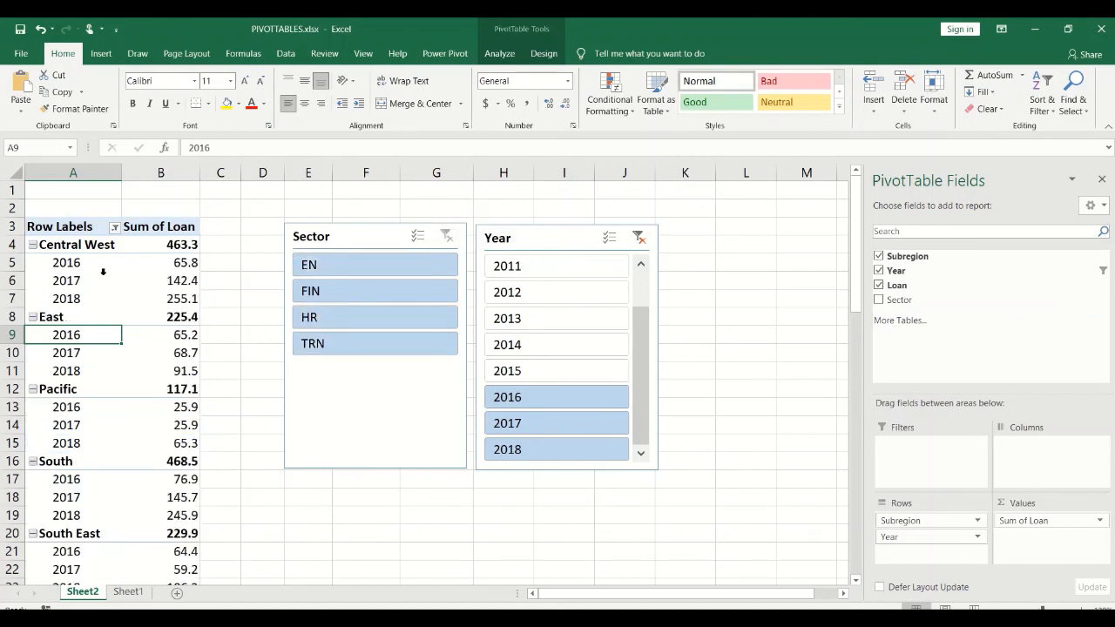
scroll(141, 388, "down", 4)
scroll(141, 388, "up", 4)
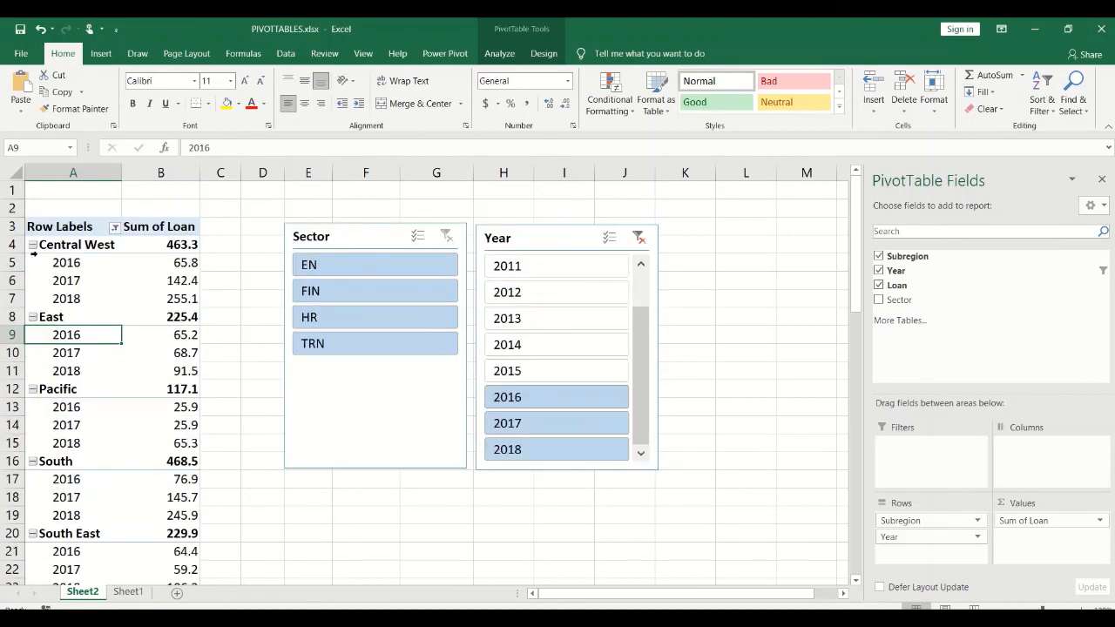
left_click(640, 239)
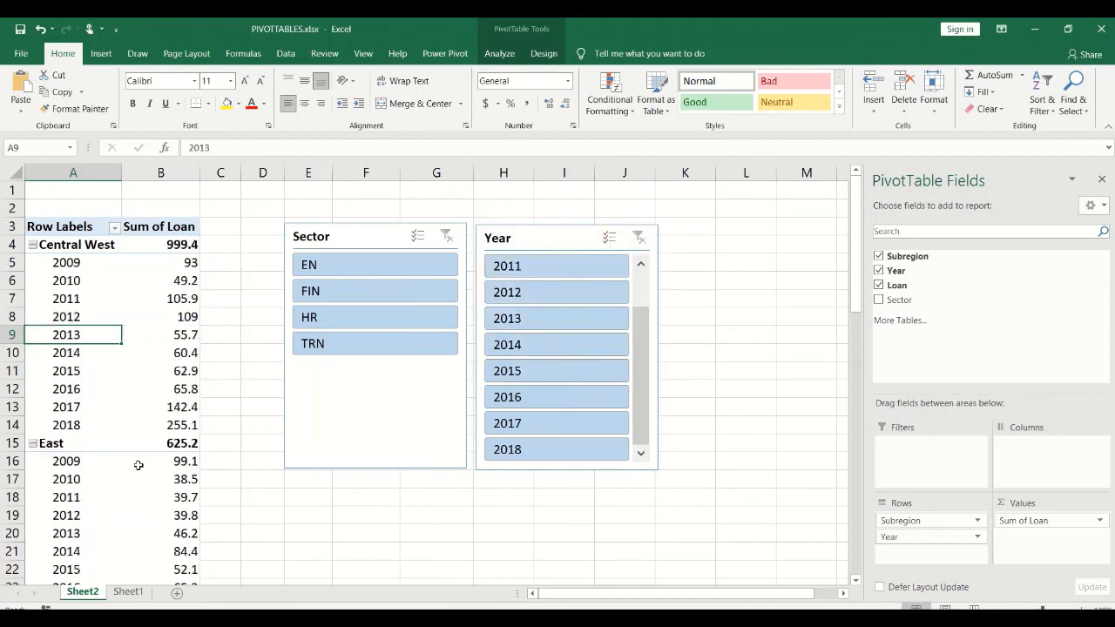
scroll(113, 266, "down", 14)
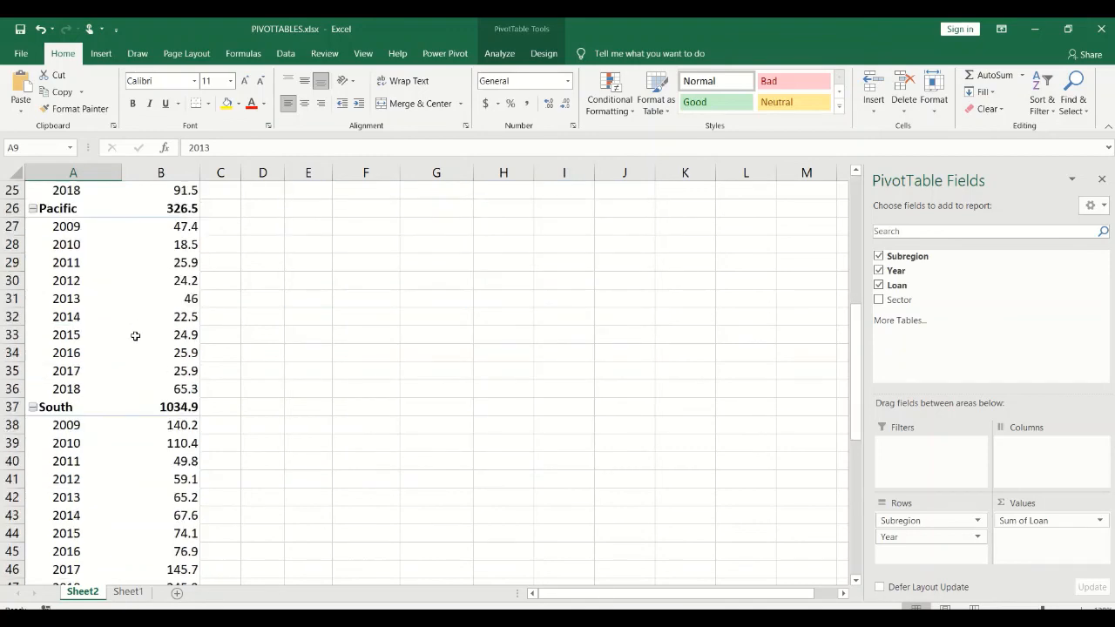
scroll(109, 433, "up", 14)
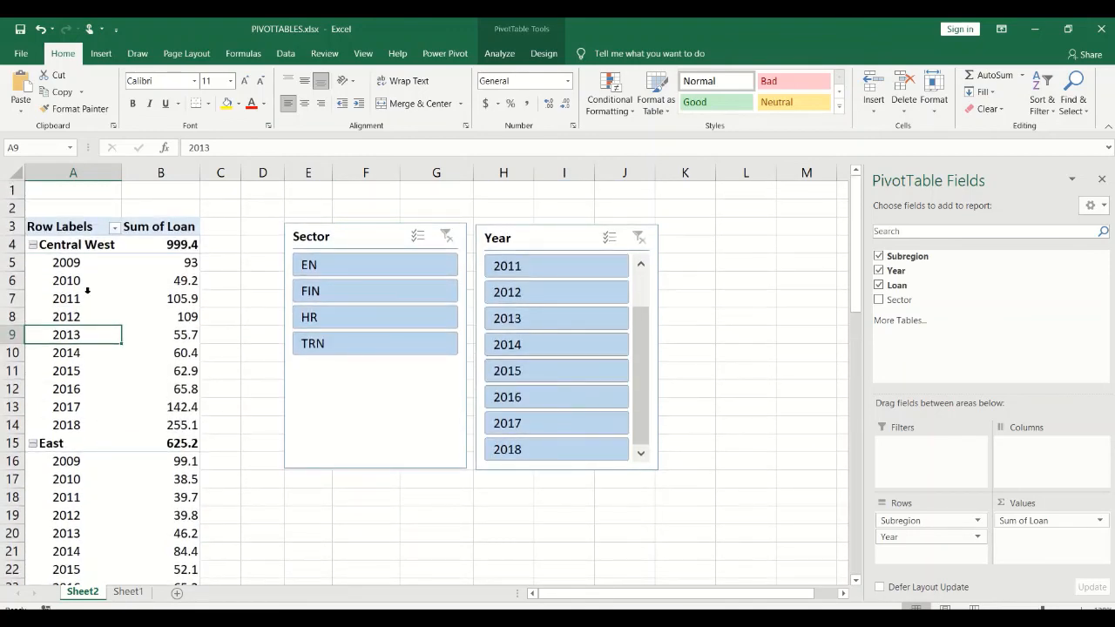
left_click(87, 292)
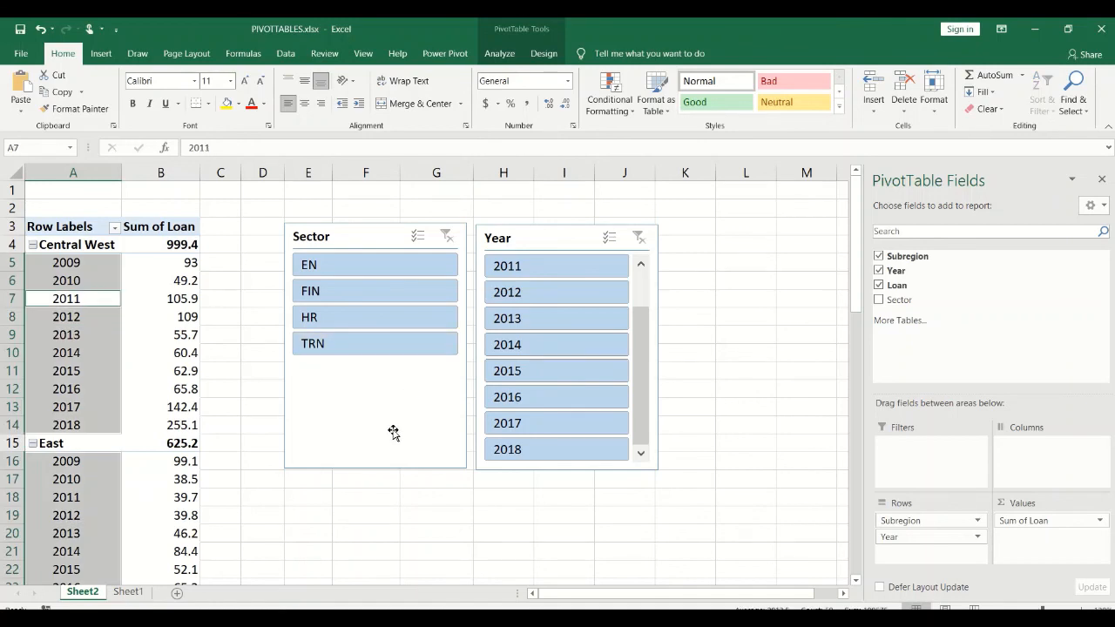
left_click(386, 459)
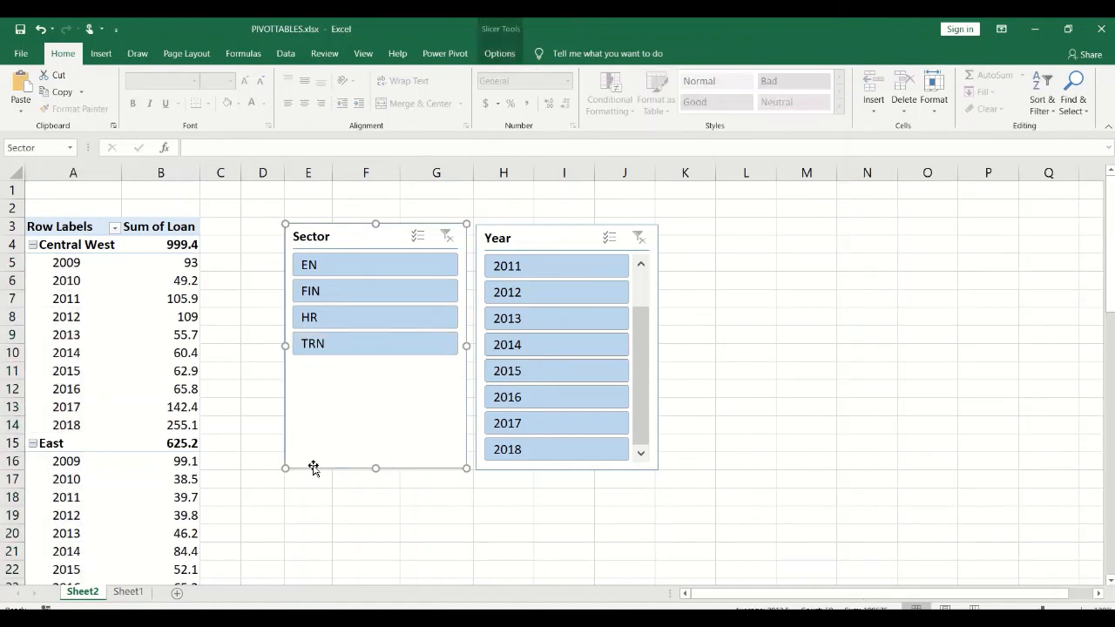